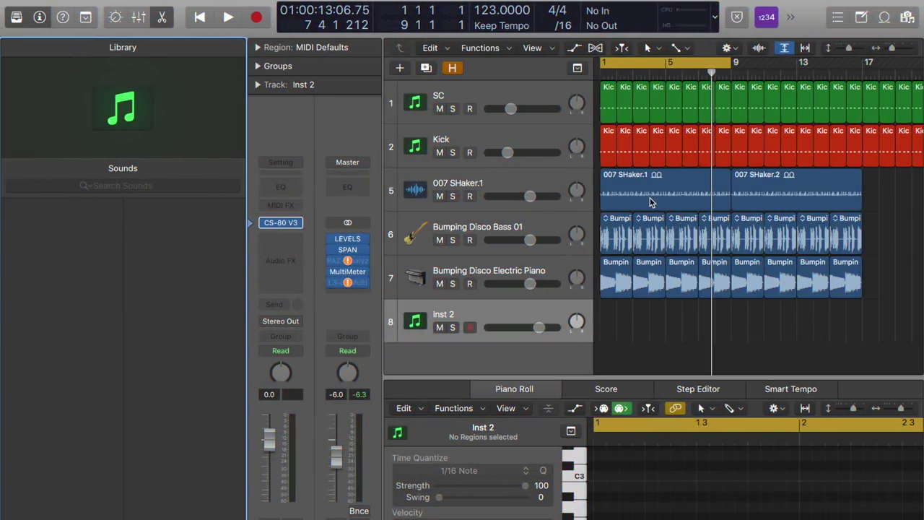
- On Inst 2, bring up the MIDI FX list at Audio Units > Evabeat > MelodySauce_FX
left_click(483, 314)
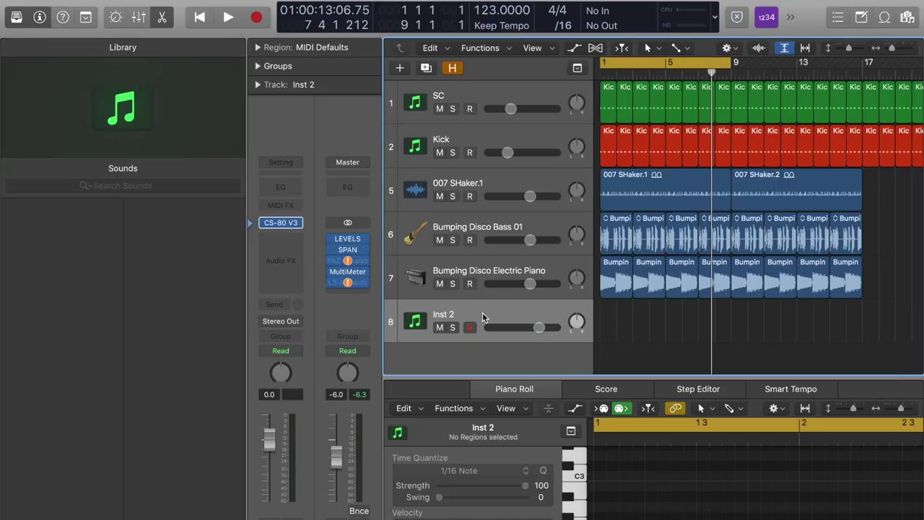
left_click(298, 206)
mouse_move(334, 321)
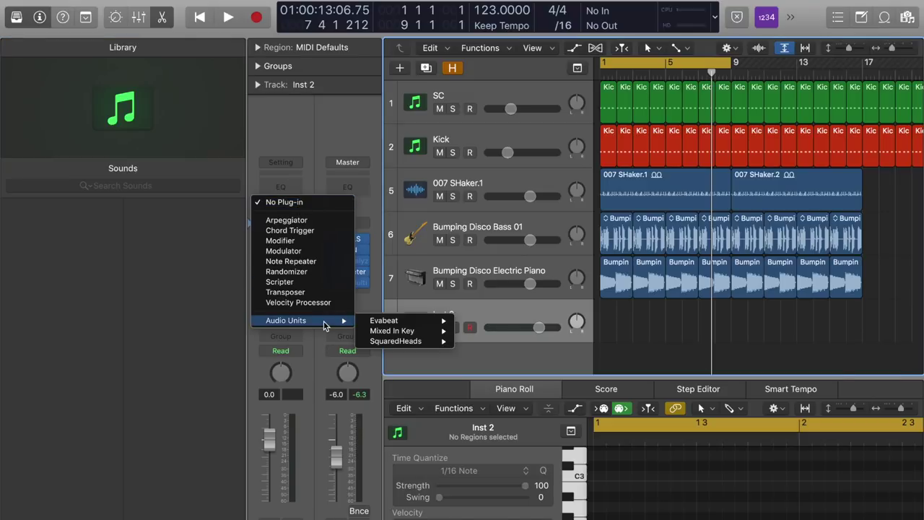
mouse_move(402, 322)
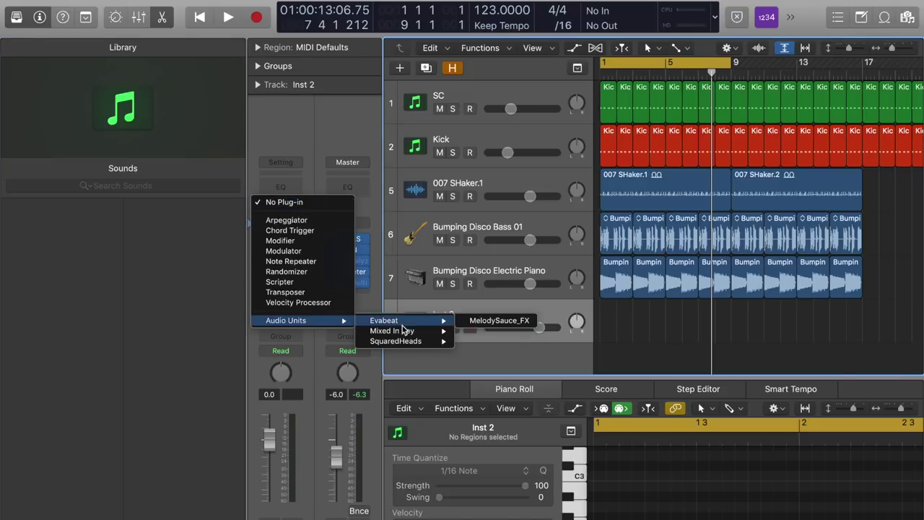
left_click(494, 321)
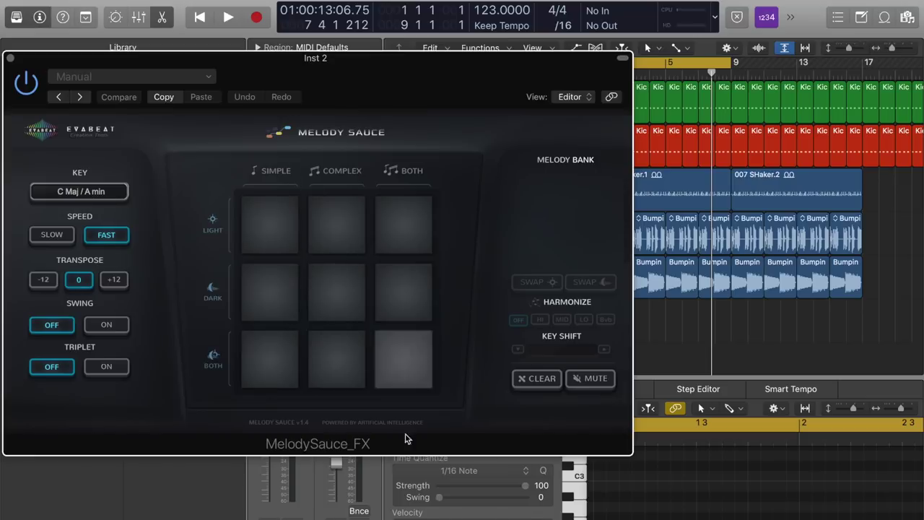
left_click(96, 197)
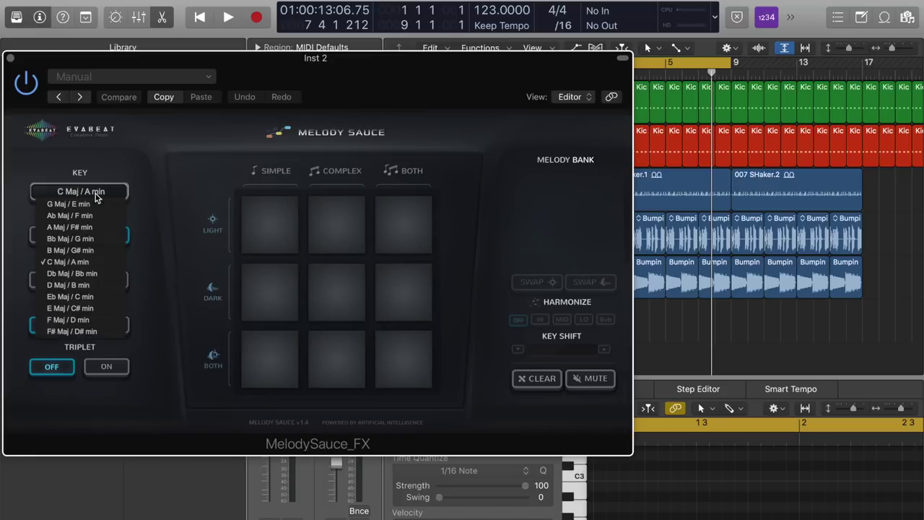
left_click(204, 173)
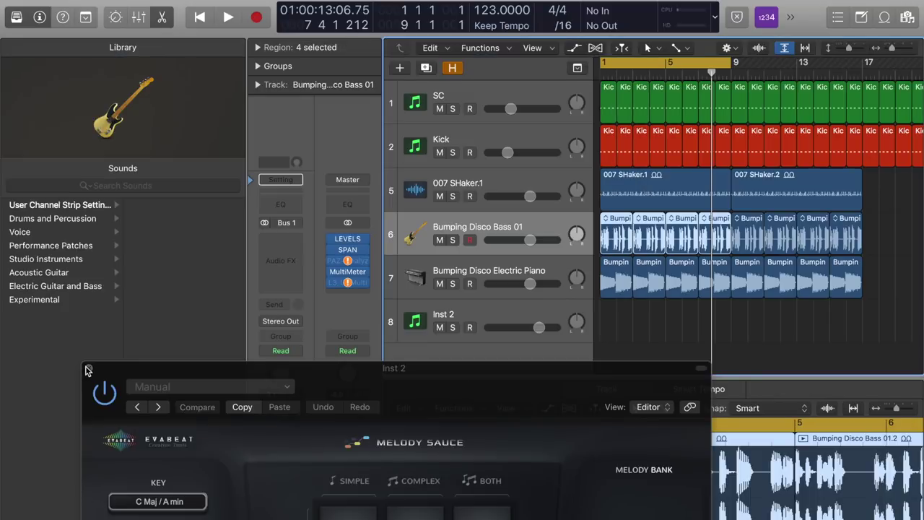
- Close the Melody Sauce window and toggle the Loop Browser open and shut
left_click(87, 369)
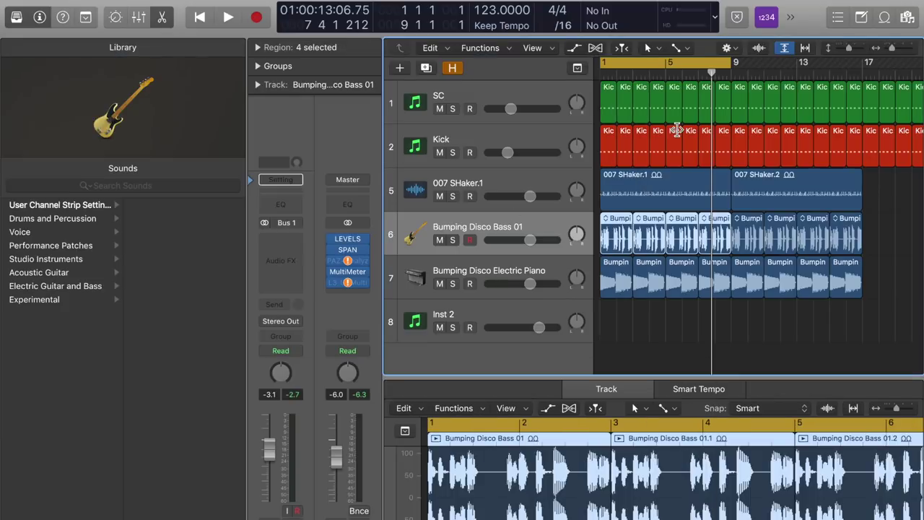
left_click(884, 17)
left_click(885, 20)
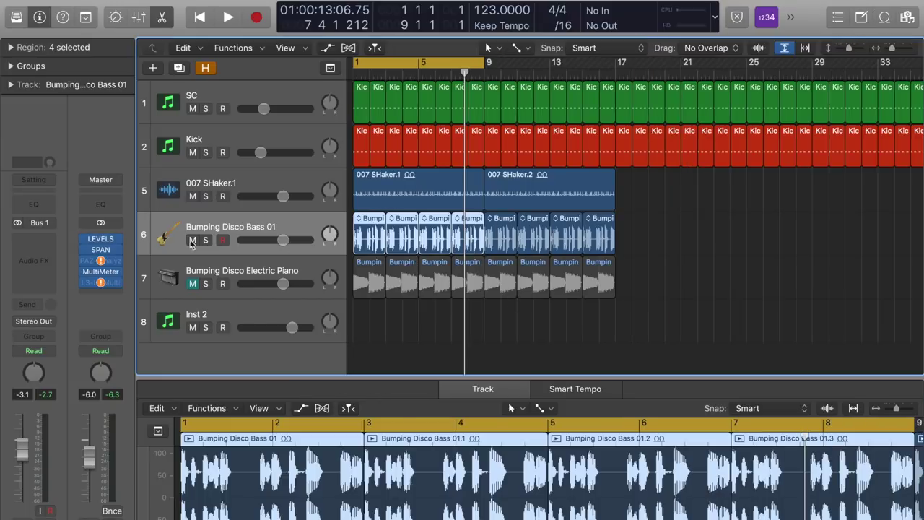
- During playback, unmute Bumping Disco Electric Piano at -7.6 dB, then stop and select Inst 2
key("Return")
key("space")
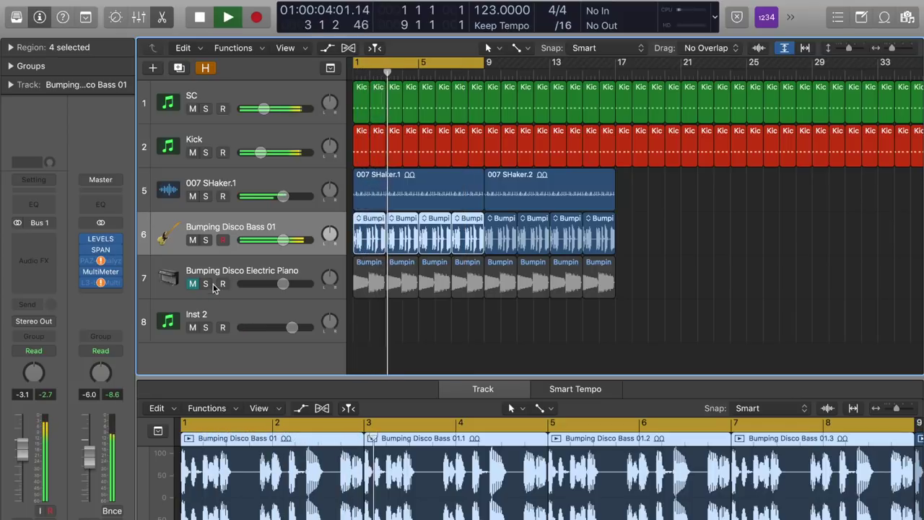
left_click(192, 284)
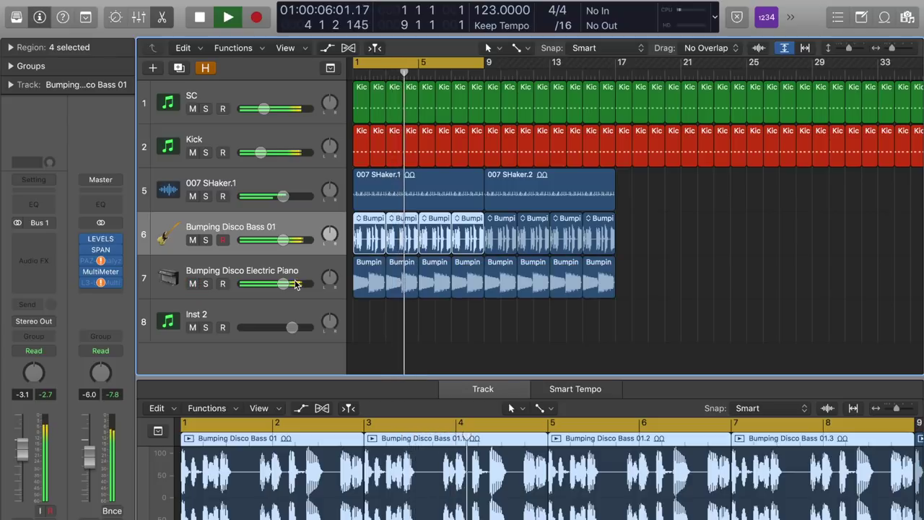
left_click_drag(283, 284, 258, 288)
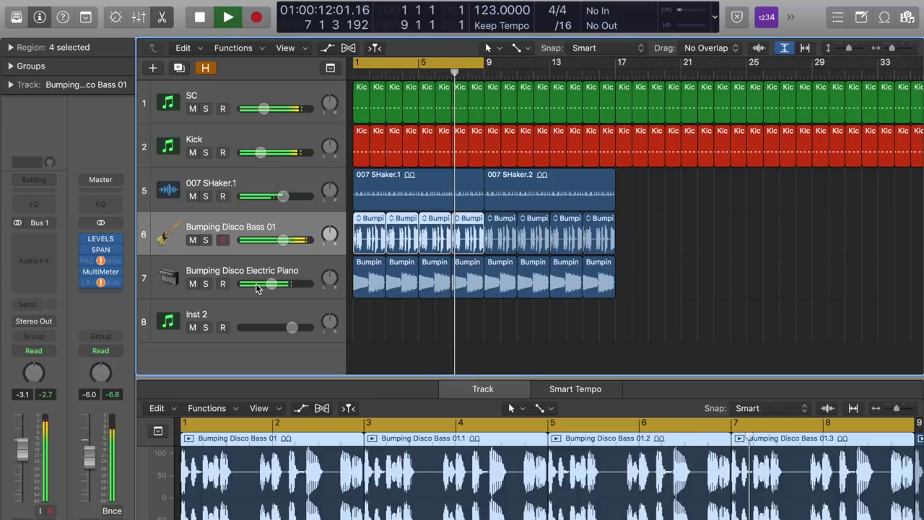
key("space")
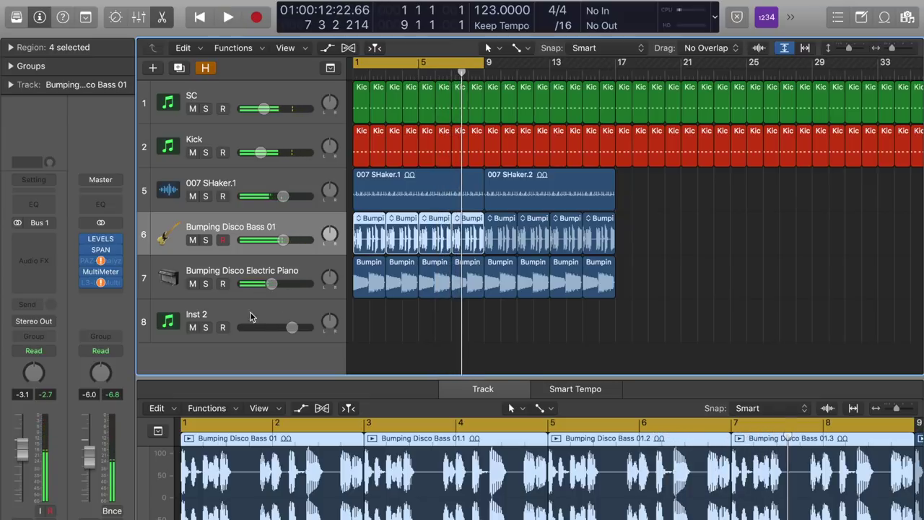
left_click(242, 307)
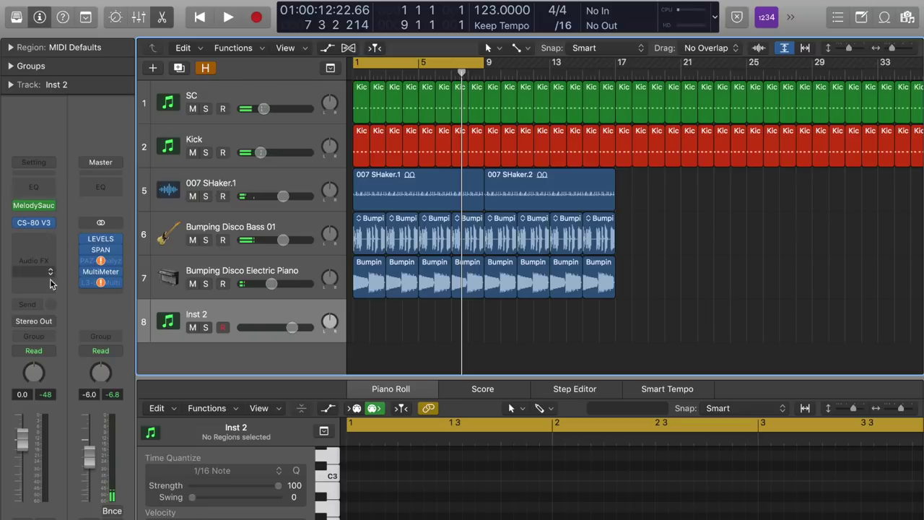
- Load the Agamotto preset from the Keys category of the CS-80 V preset browser
left_click(33, 225)
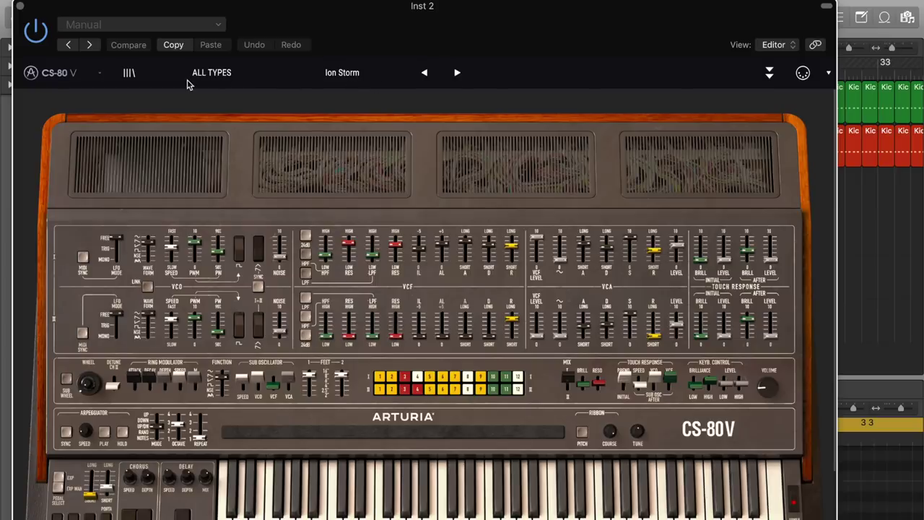
left_click(129, 75)
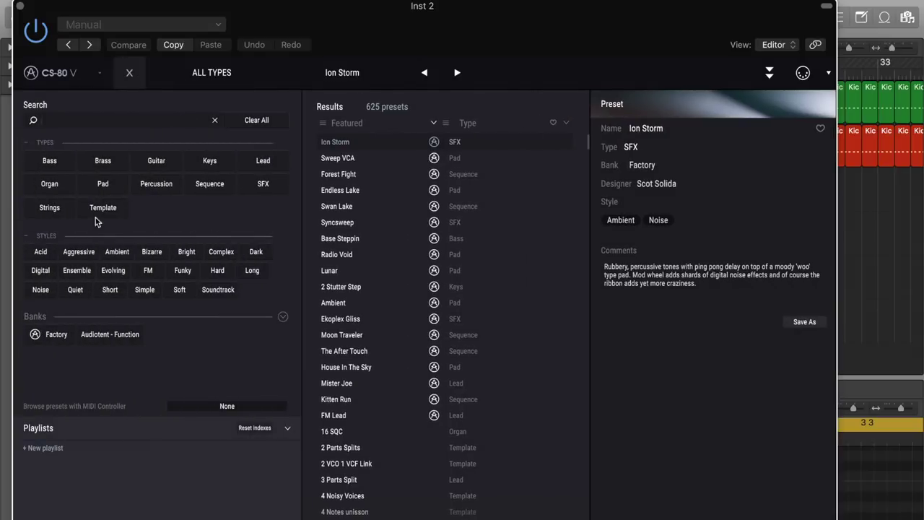
left_click(213, 162)
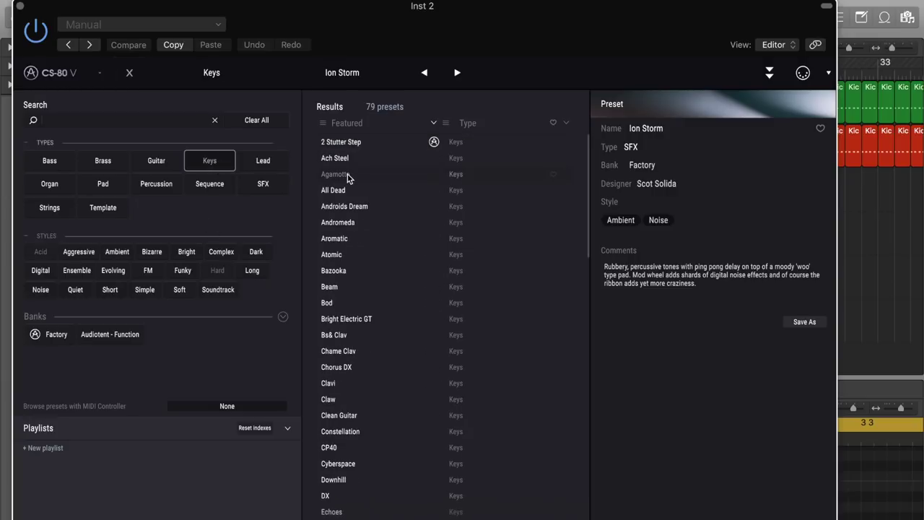
left_click(348, 173)
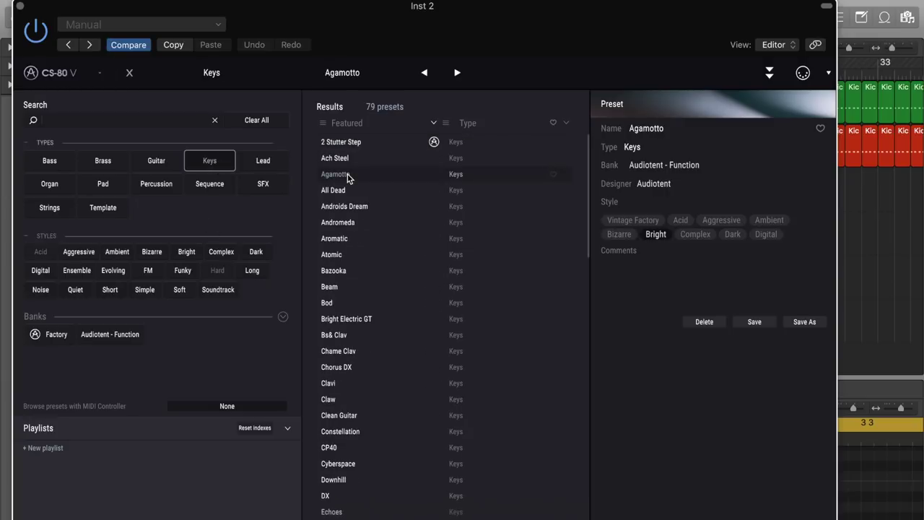
left_click(133, 165)
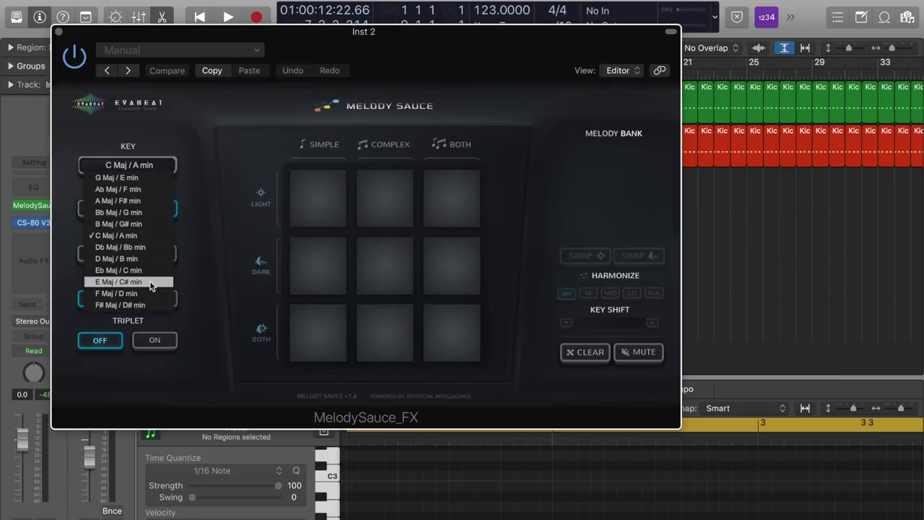
- Set Melody Sauce to G Maj / E min and SLOW, and generate Melody 1 from the top-left pad
left_click(149, 180)
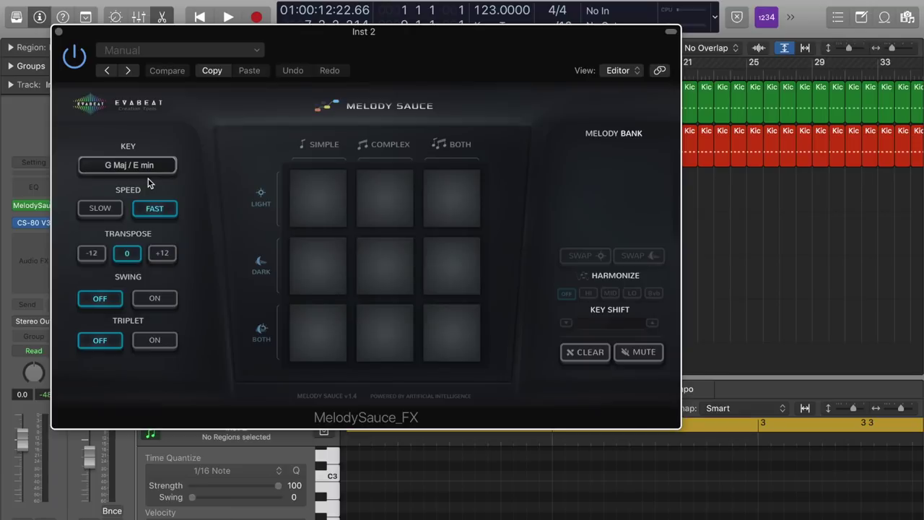
left_click(102, 212)
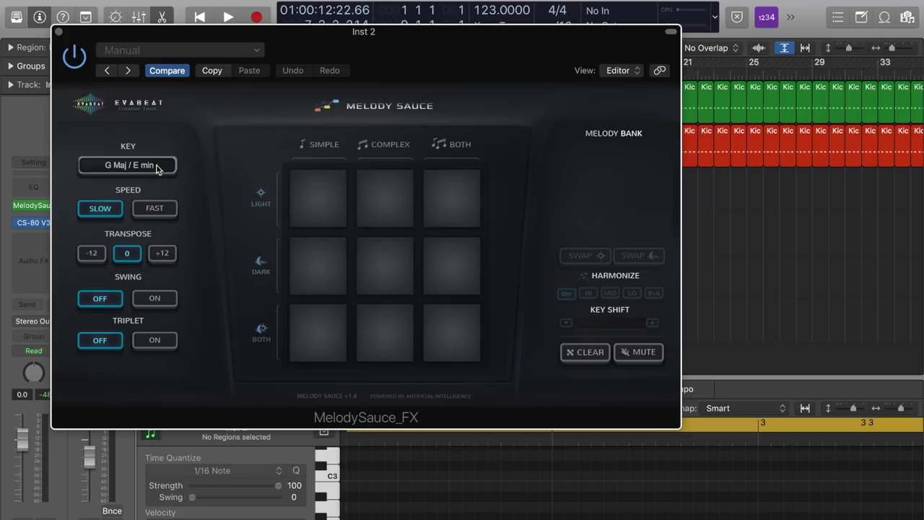
left_click(316, 198)
left_click_drag(536, 55, 659, 378)
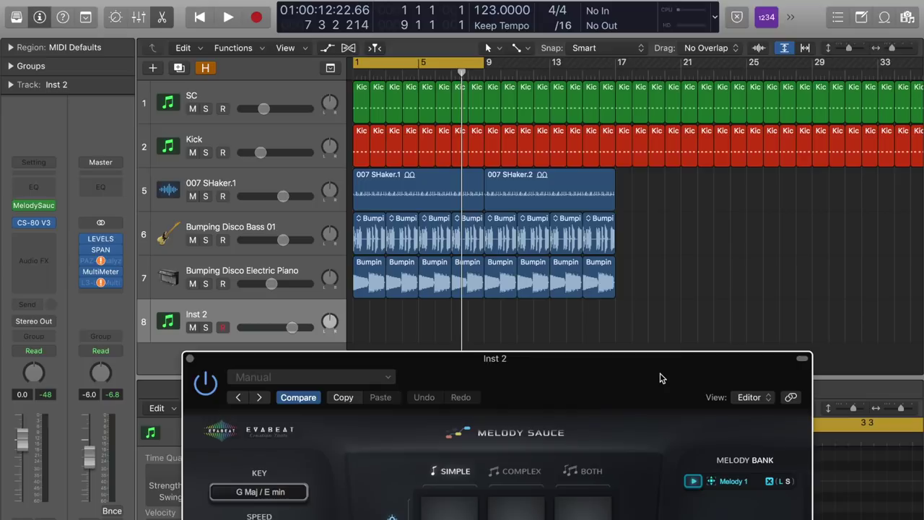
key("space")
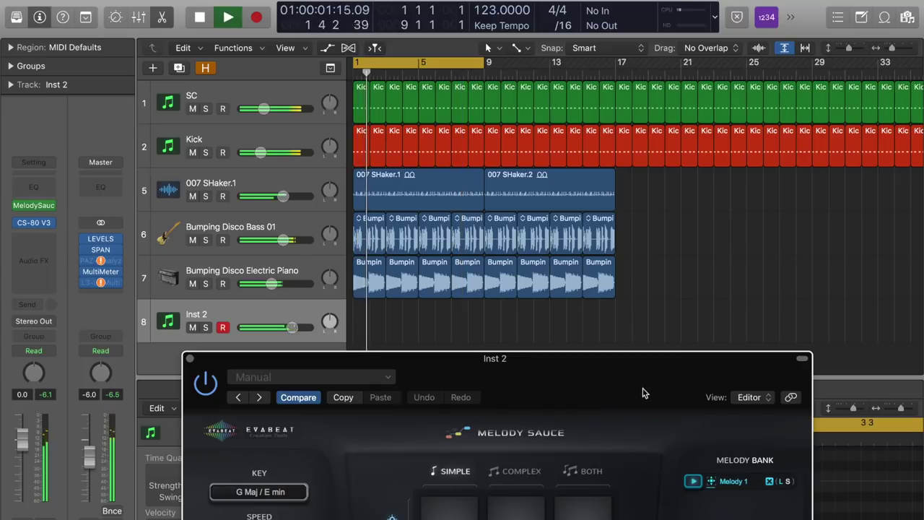
left_click_drag(632, 393, 614, 184)
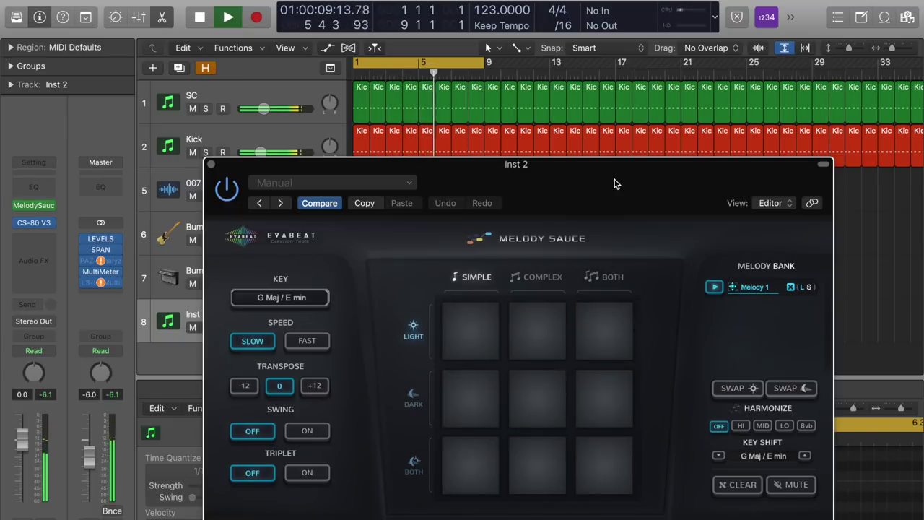
key("space")
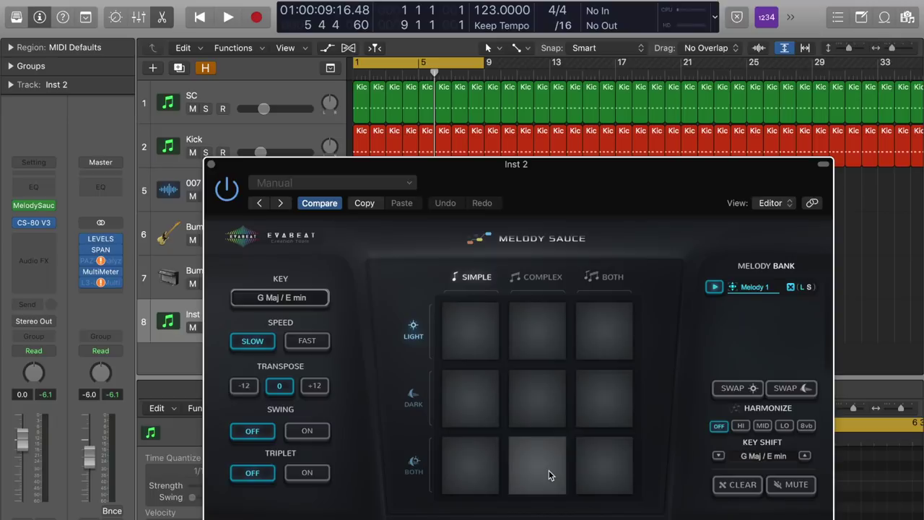
- Generate a second, more complex melody from the BOTH row and play the song from the start
left_click(545, 471)
key("Return")
key("space")
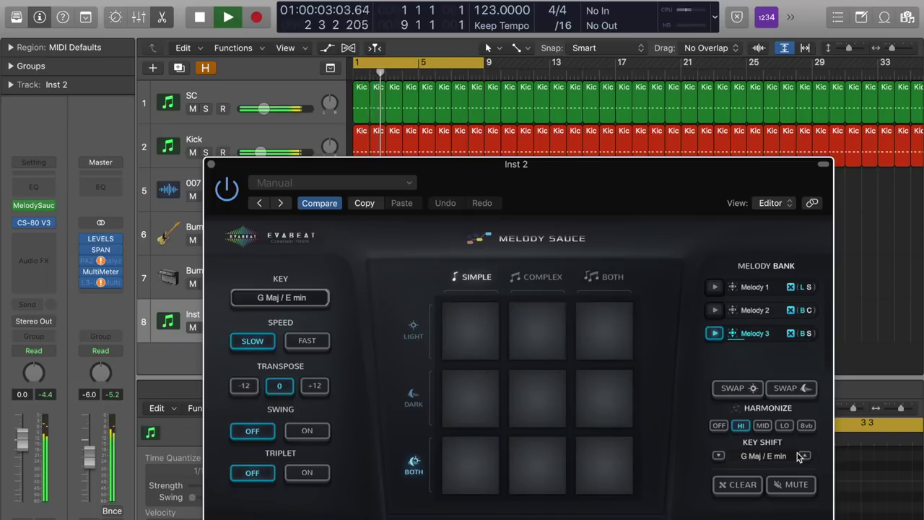
- Shift the key up and back to G Maj / E min, stop playback, and set speed to FAST
left_click(802, 456)
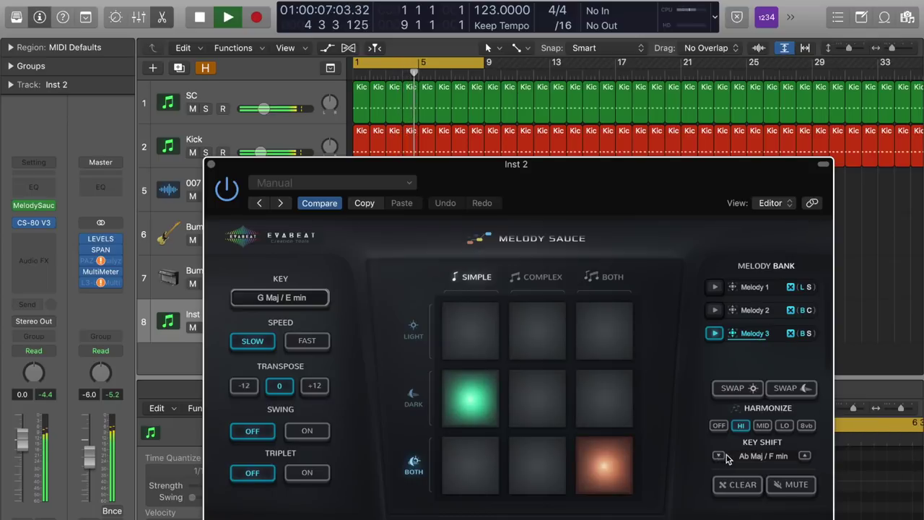
left_click(719, 456)
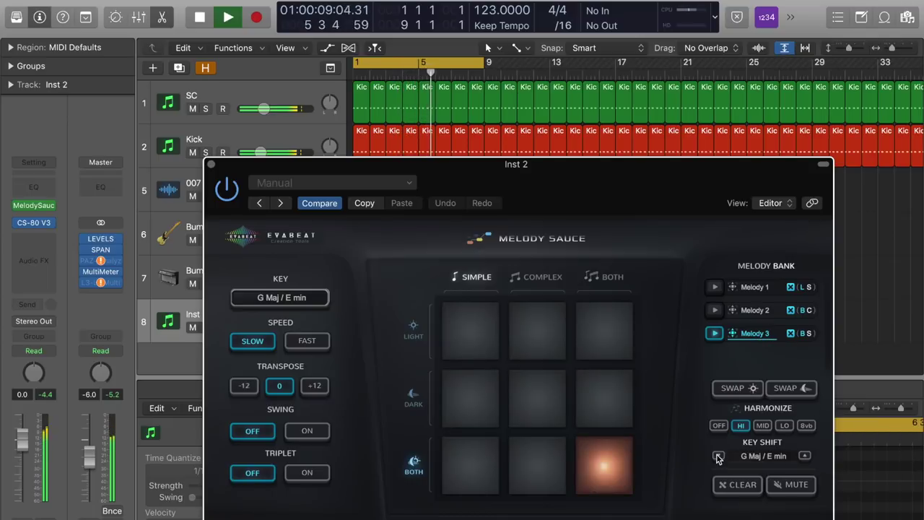
key("space")
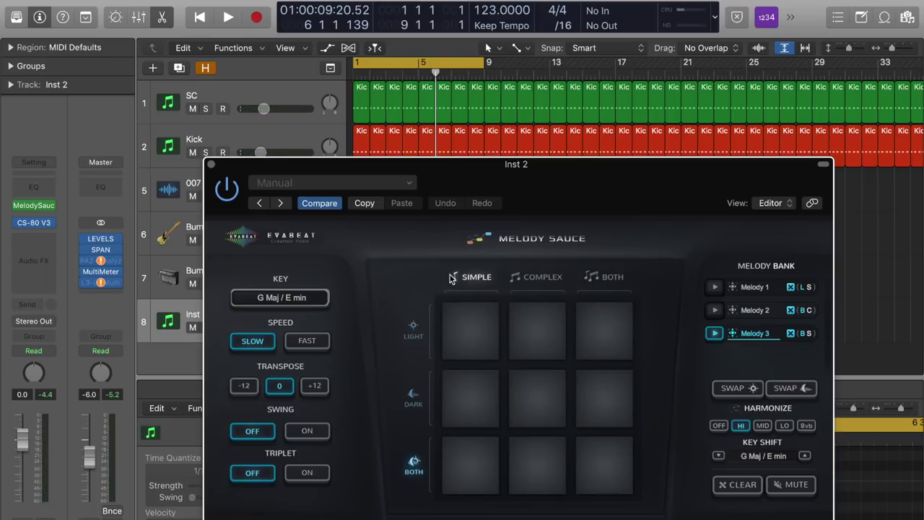
left_click(310, 342)
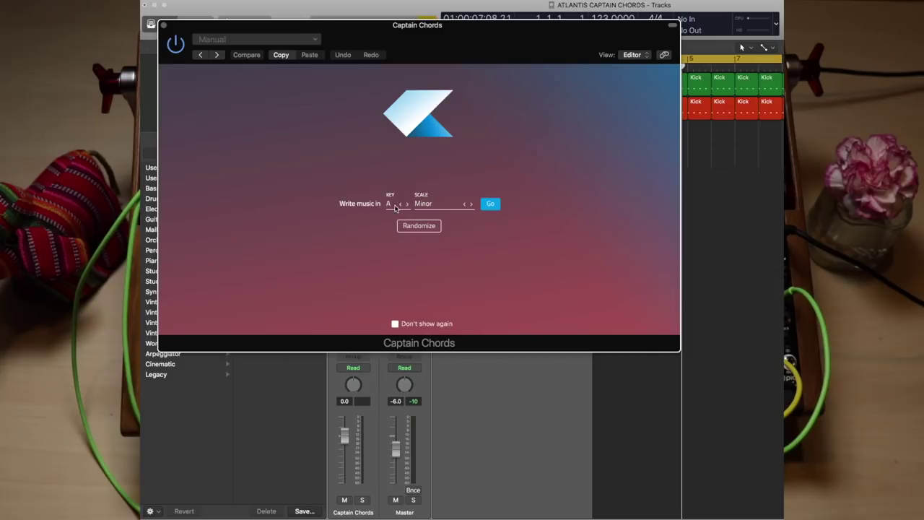
- In Captain Chords, set key G and add B♭ MAJ, G MIN and F MAJ chords
left_click(396, 208)
left_click(394, 185)
left_click(490, 203)
left_click(340, 110)
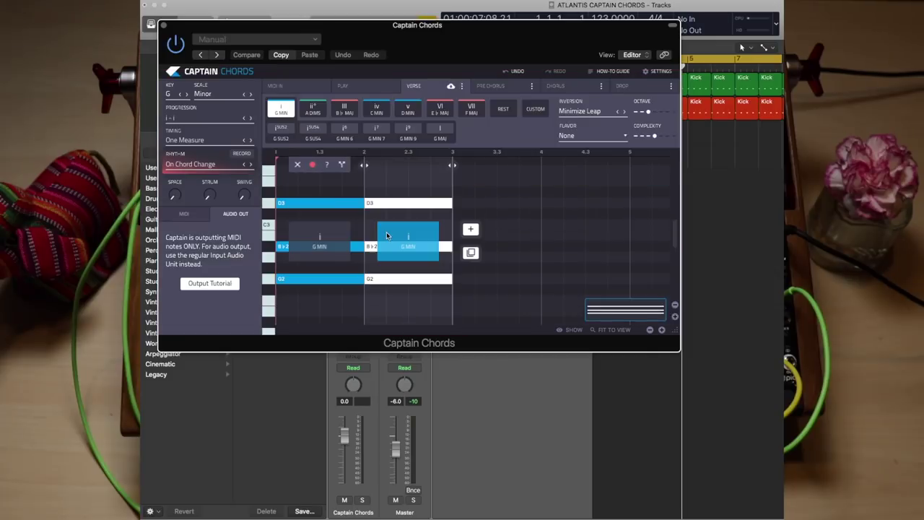
left_click(282, 108)
left_click(471, 108)
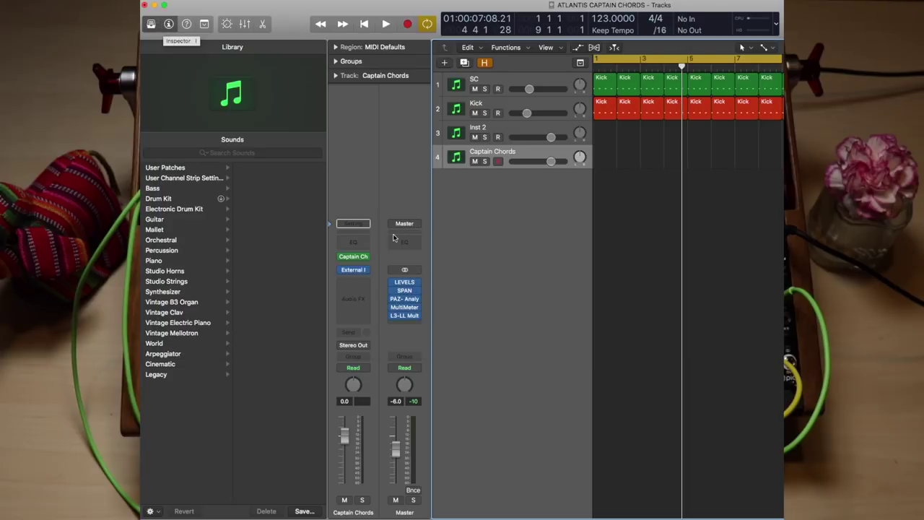
left_click(164, 25)
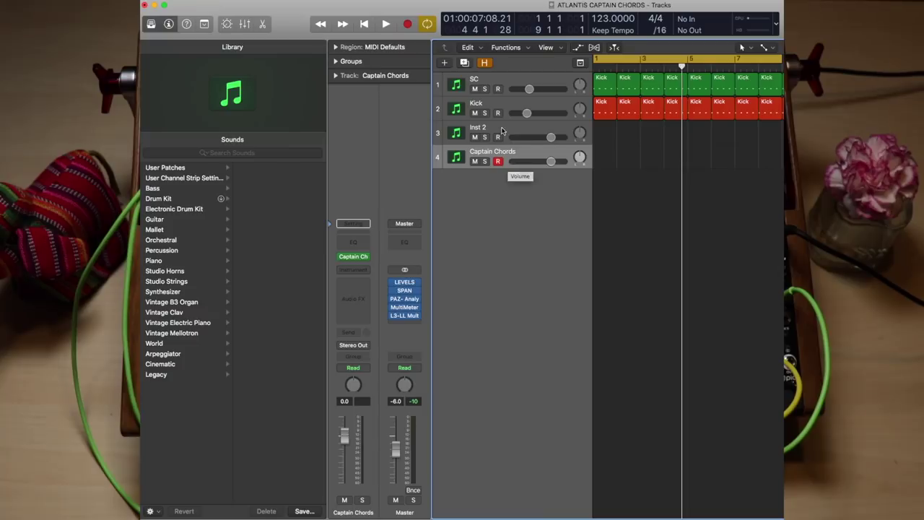
- Rename track 3 to 'Atlantis'
double_click(478, 127)
type("Atlantis")
key("Return")
- Load Captain Melody on Atlantis and connect it to Captain Chords
left_click(353, 256)
mouse_move(357, 344)
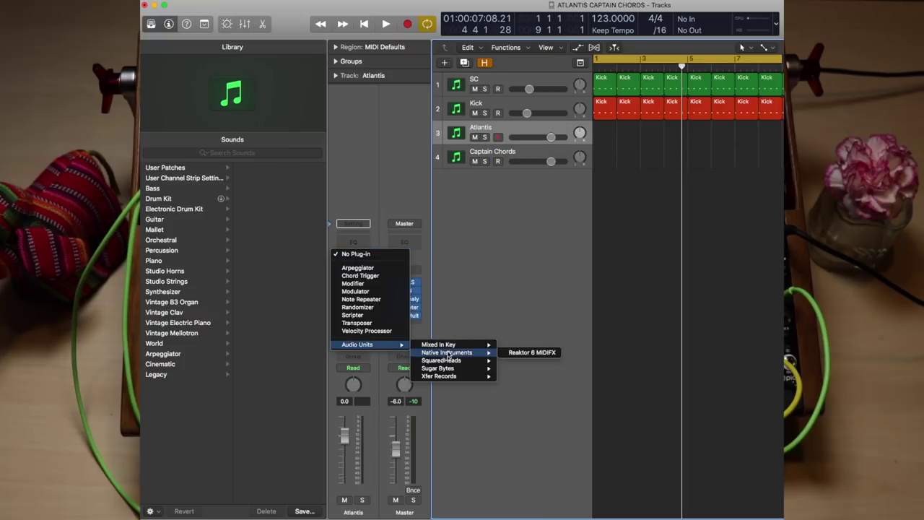
mouse_move(438, 345)
left_click(530, 360)
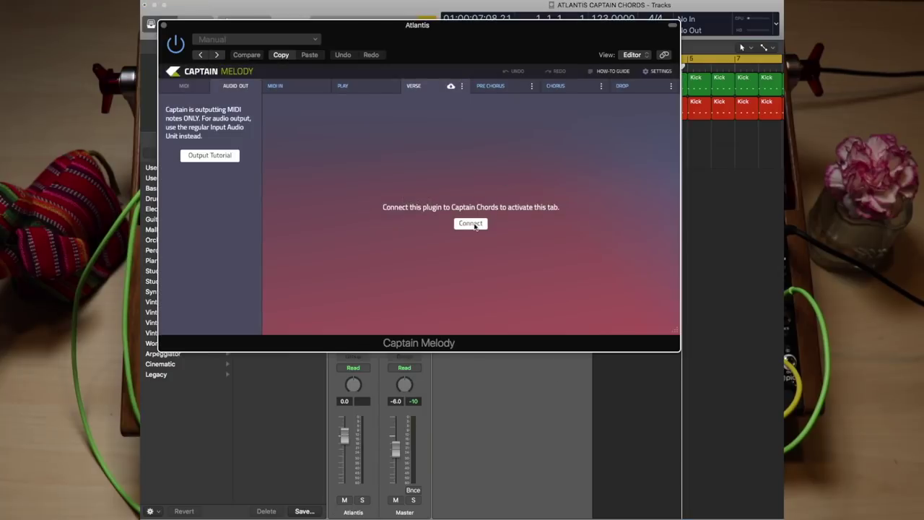
left_click(471, 224)
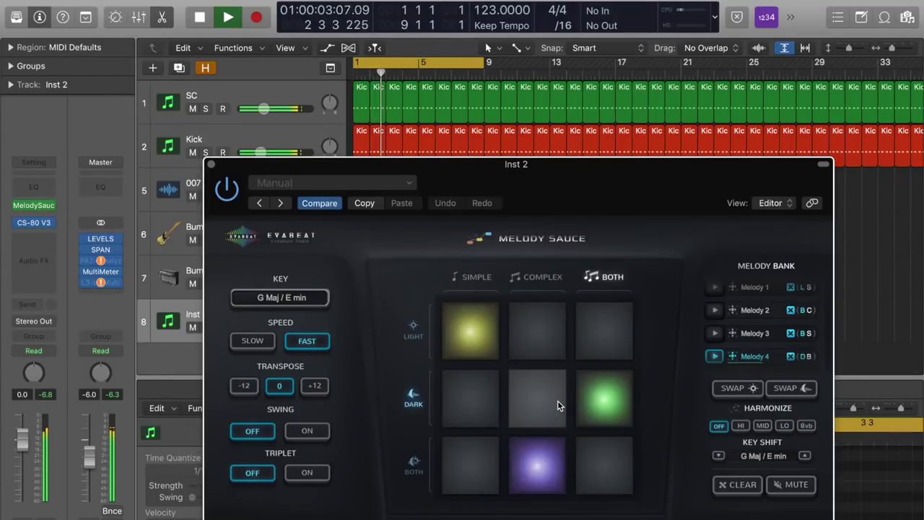
- Generate Melody 5 from a Dark pad and Melody 6 from the Both/Simple pad
left_click_drag(481, 179, 494, 92)
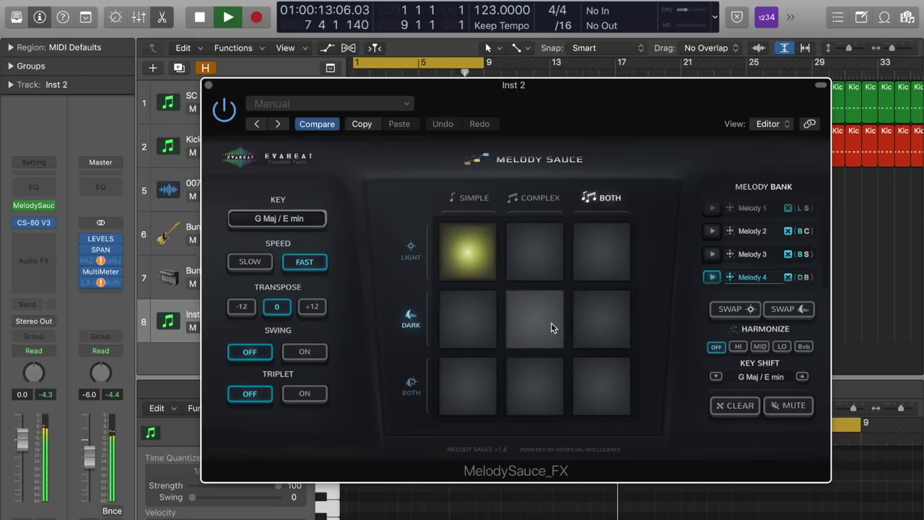
left_click(609, 306)
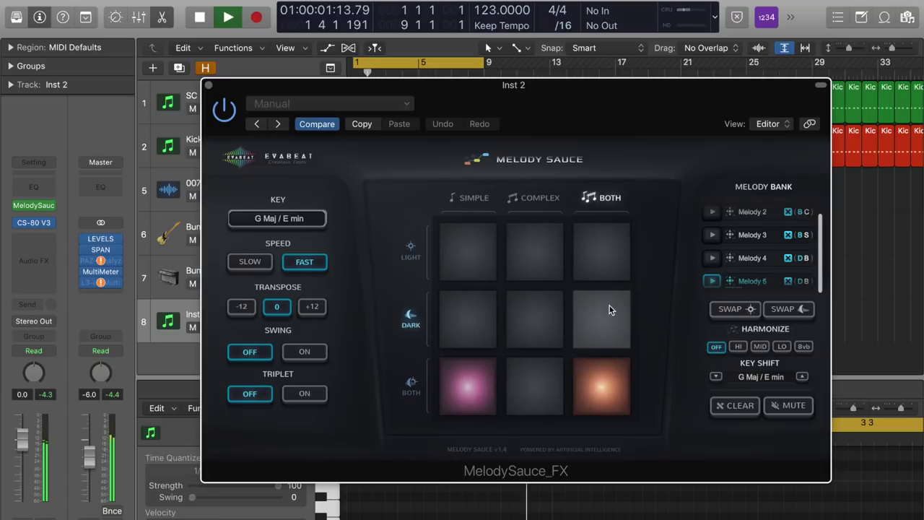
left_click(470, 394)
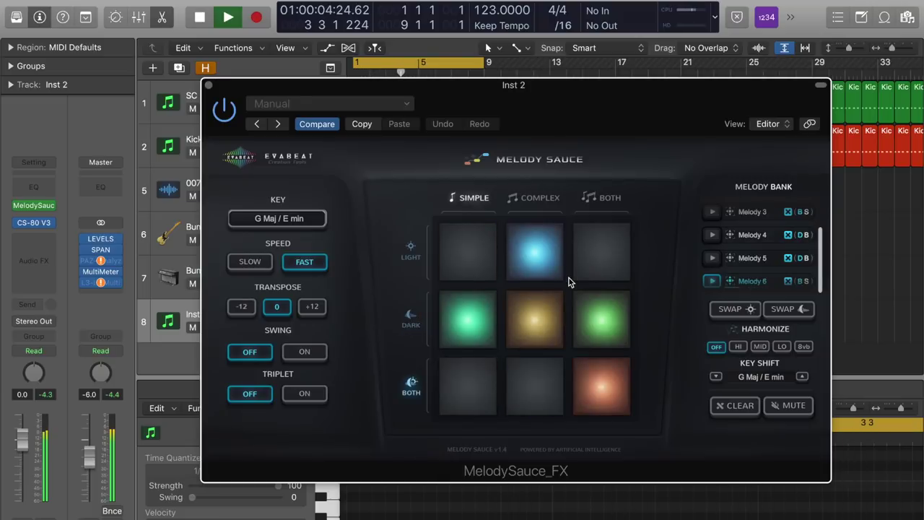
- Stop playback and step the CS-80 V preset past Andromeda to Aromatic
key("space")
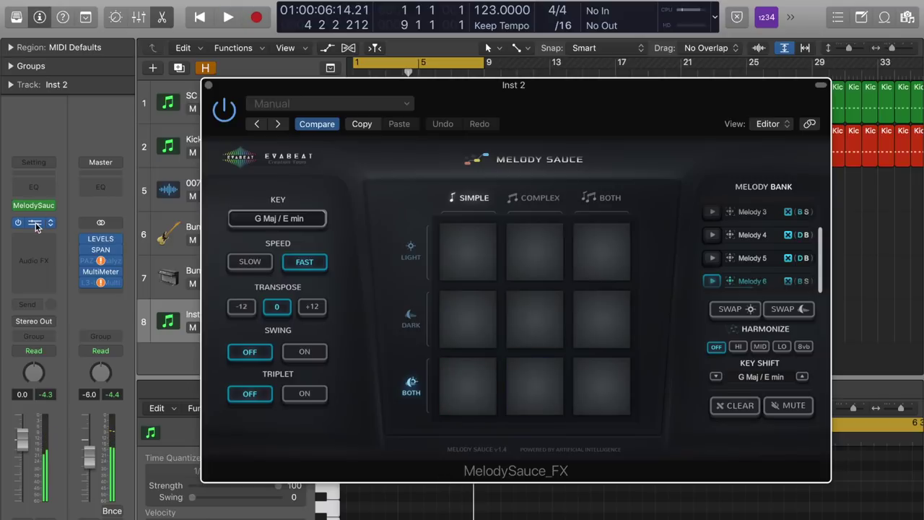
left_click(36, 226)
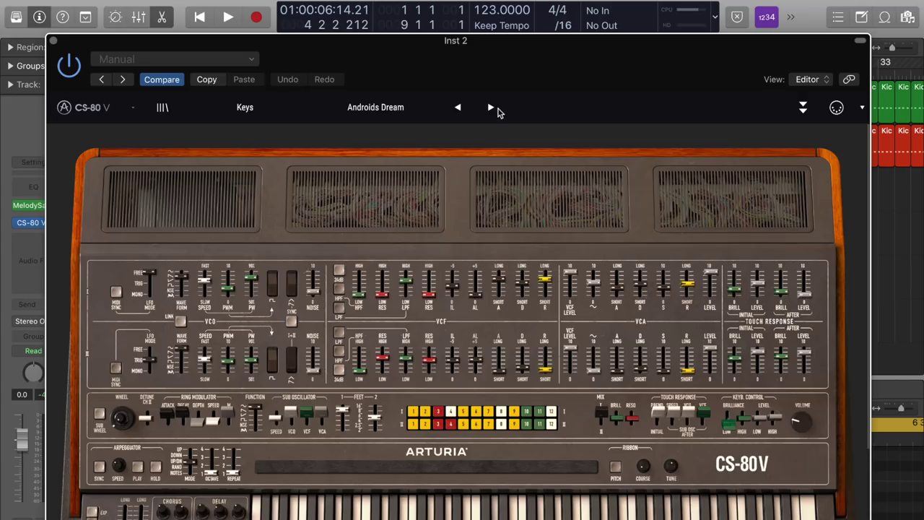
left_click(490, 108)
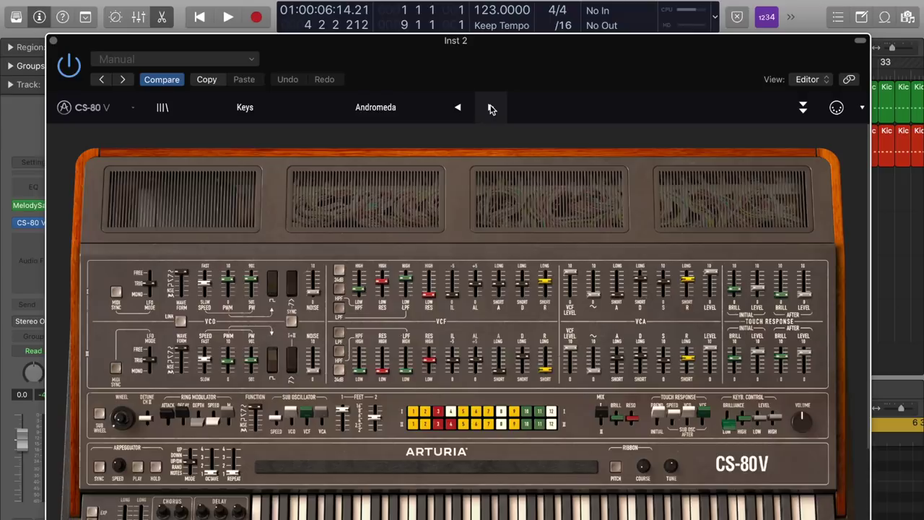
left_click(490, 107)
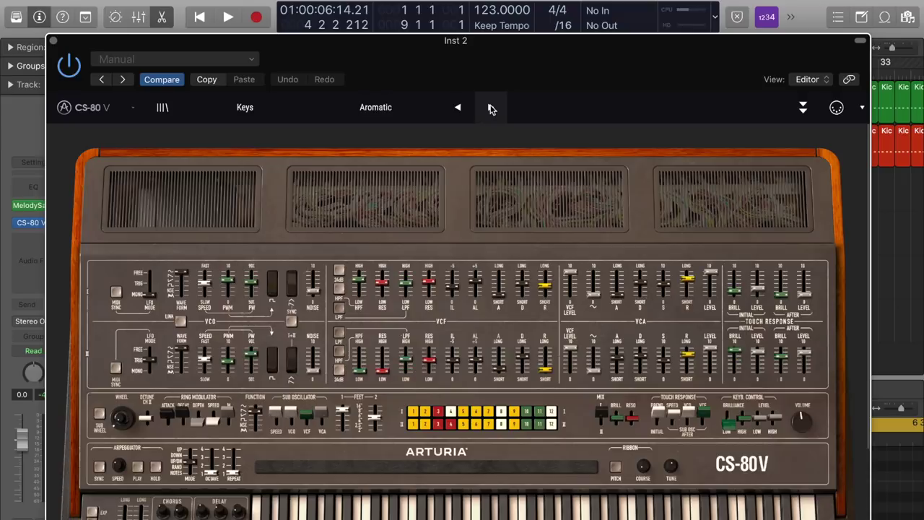
left_click(53, 41)
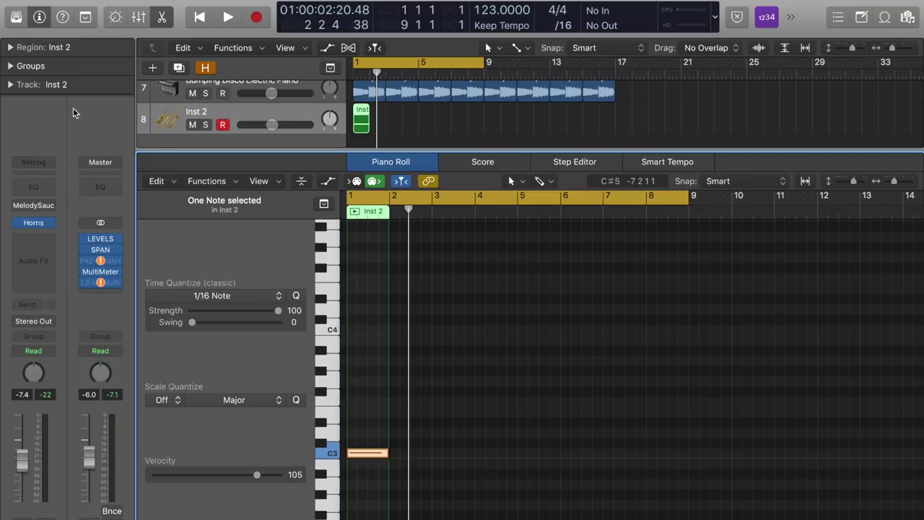
- Reopen Melody Sauce on Inst 2, then briefly open and close the CS-80 V window
left_click(33, 208)
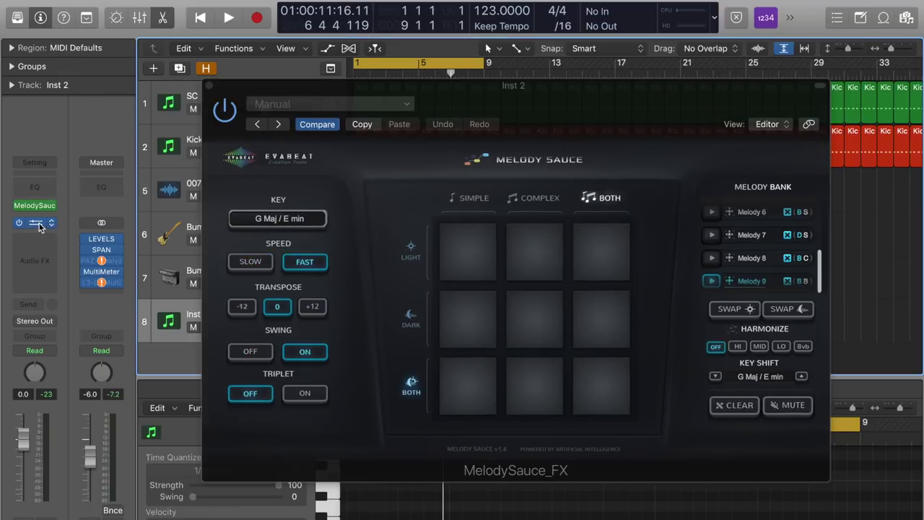
left_click(39, 225)
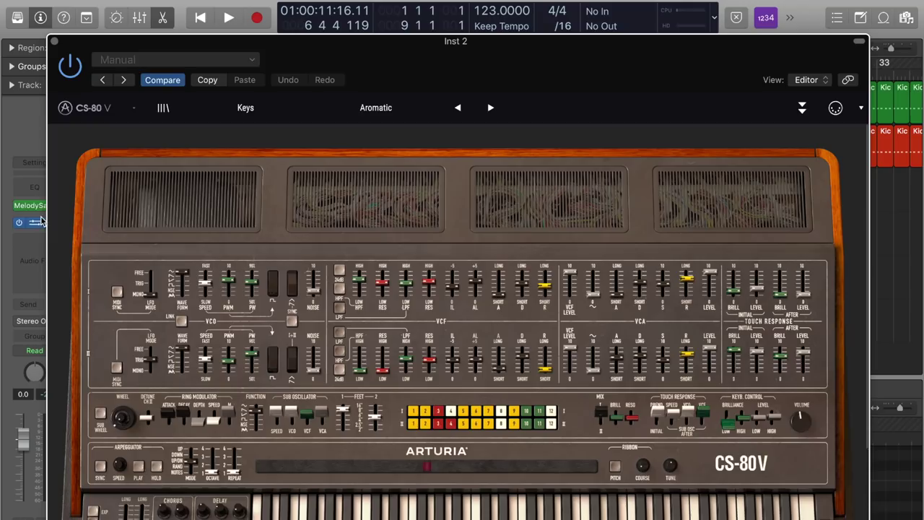
left_click(55, 42)
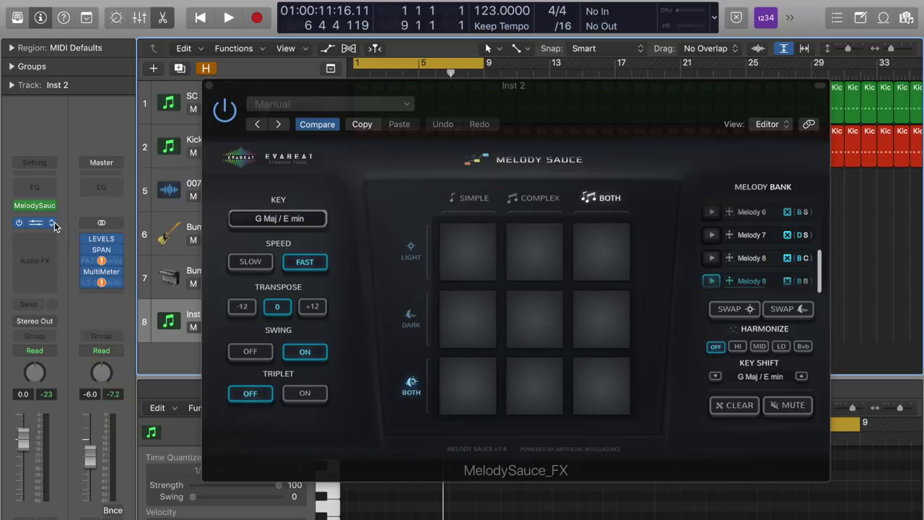
- Load Ultrabeat (Drum Synth) in stereo on Inst 2 and position Melody Sauce's window beside it
left_click(54, 226)
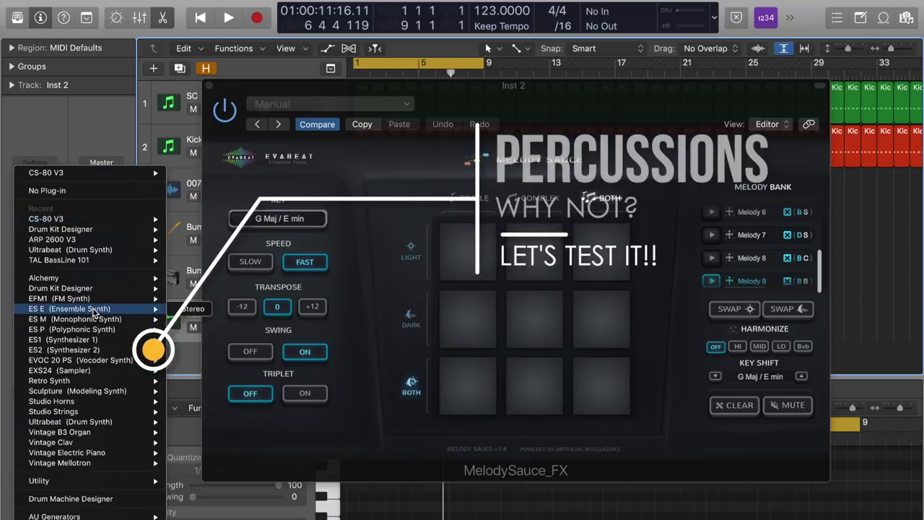
mouse_move(97, 251)
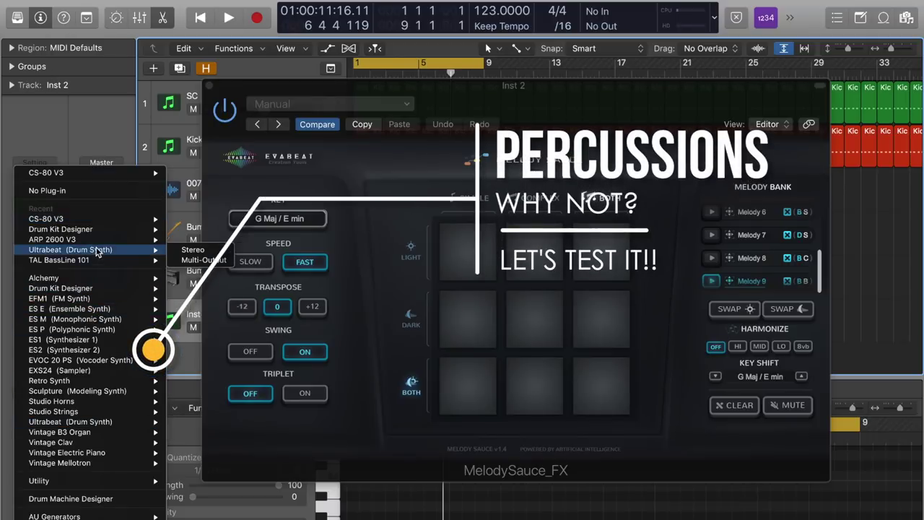
left_click(189, 250)
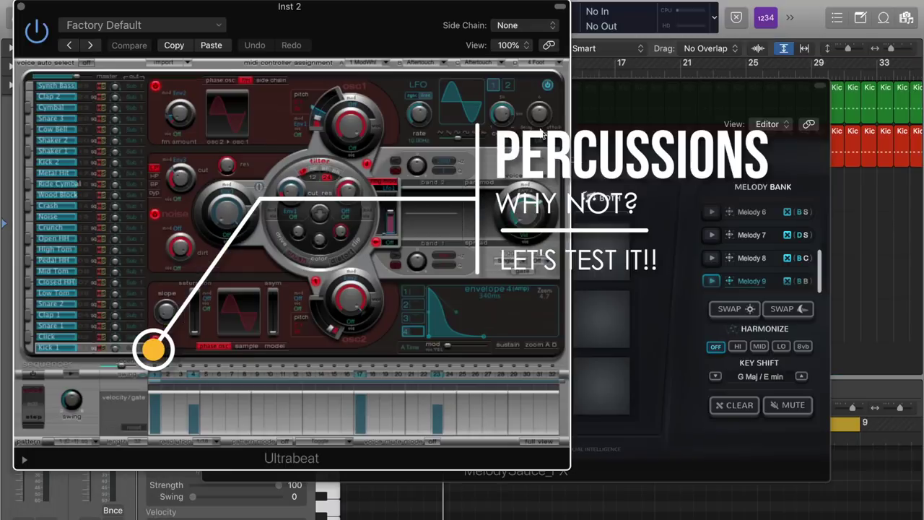
left_click_drag(647, 99, 715, 93)
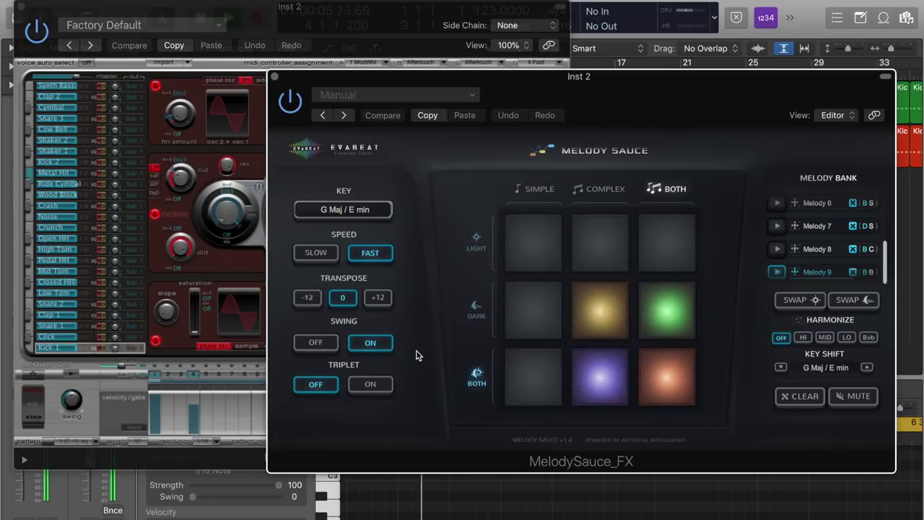
- Generate Melodies 10–12 from the Light/Complex and Both/Both pads, set harmonize to HI, then close Melody Sauce
left_click(317, 254)
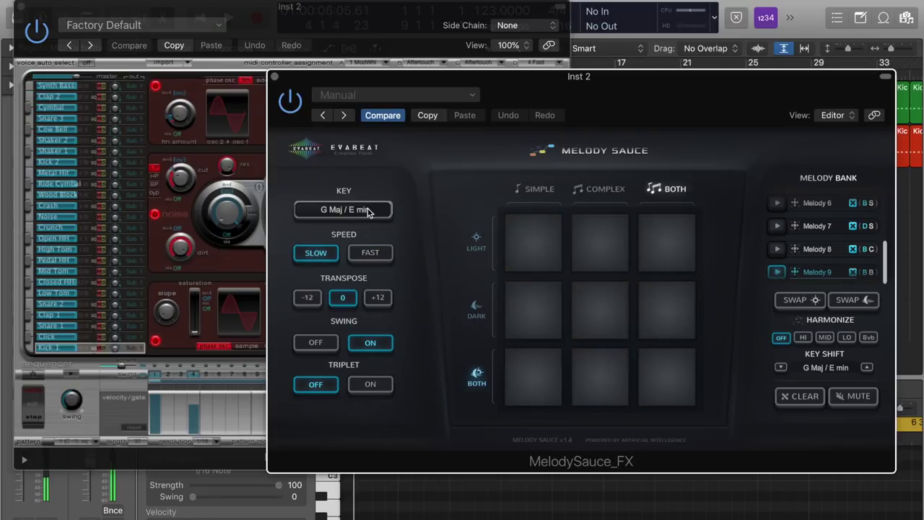
left_click(603, 257)
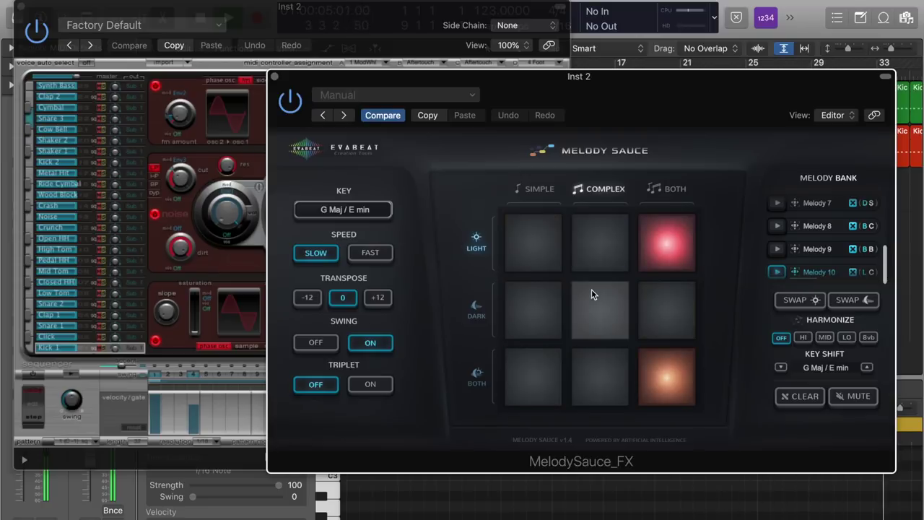
left_click(667, 373)
left_click(370, 253)
left_click(650, 390)
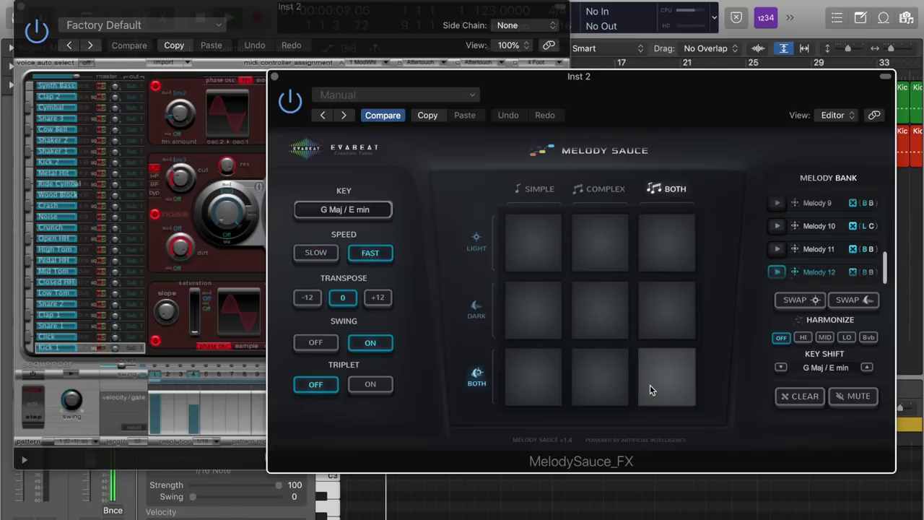
left_click(805, 338)
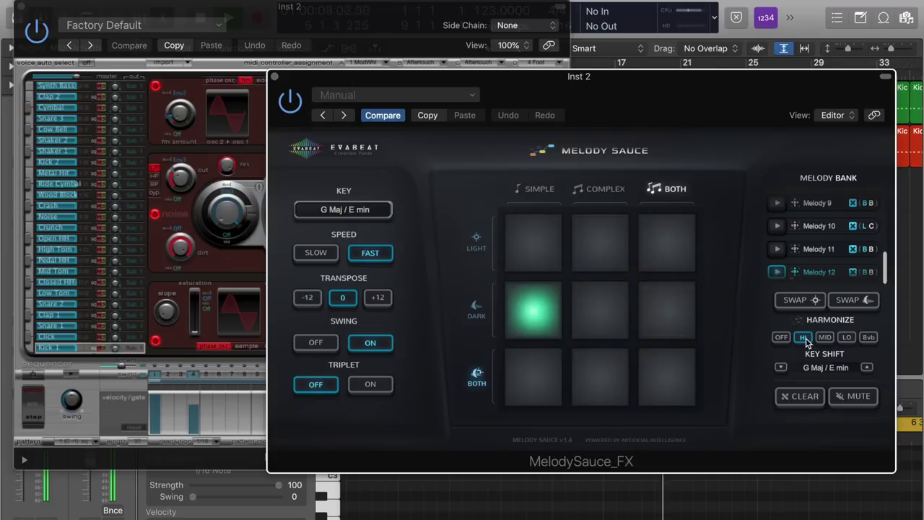
left_click(274, 77)
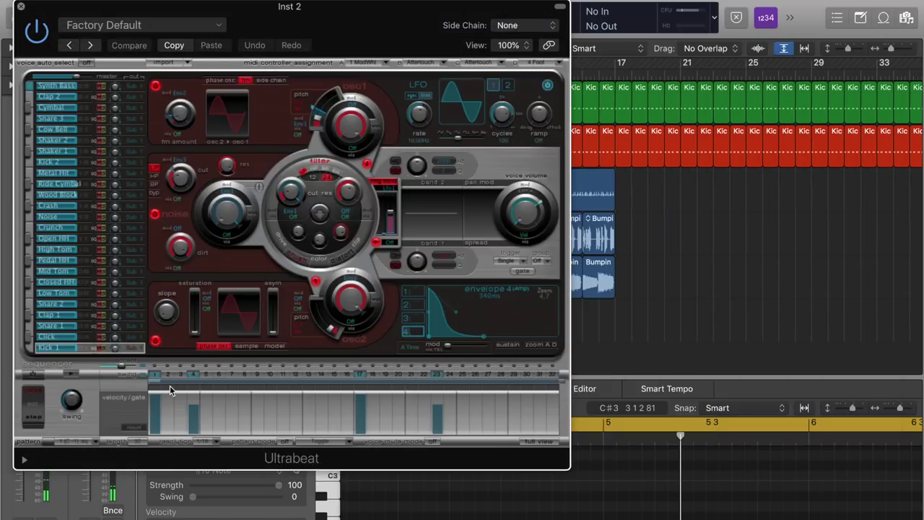
- Load the Drum Kits > Indie Disco preset in Ultrabeat and close its window
key("super+w")
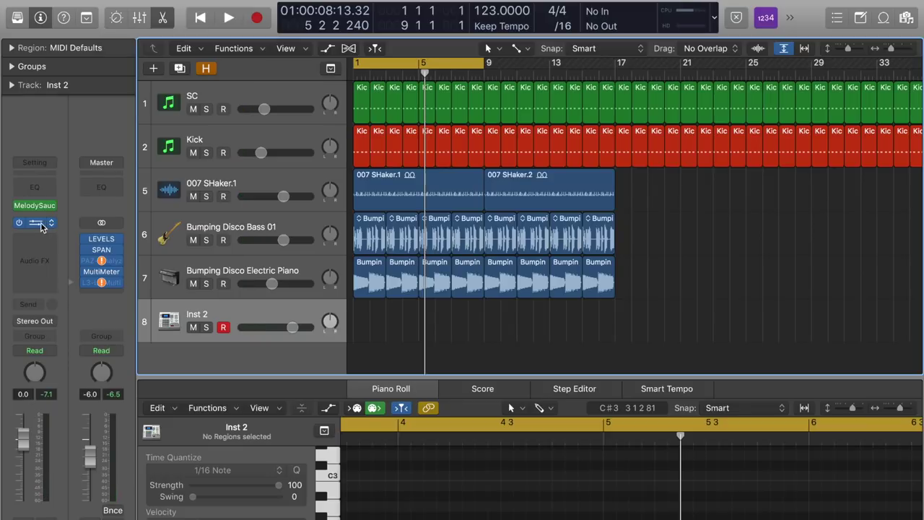
key("v")
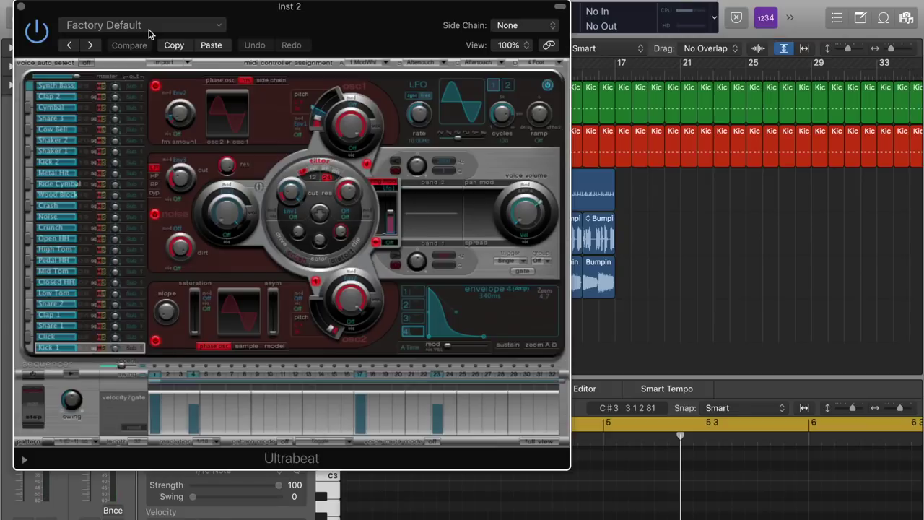
left_click(179, 31)
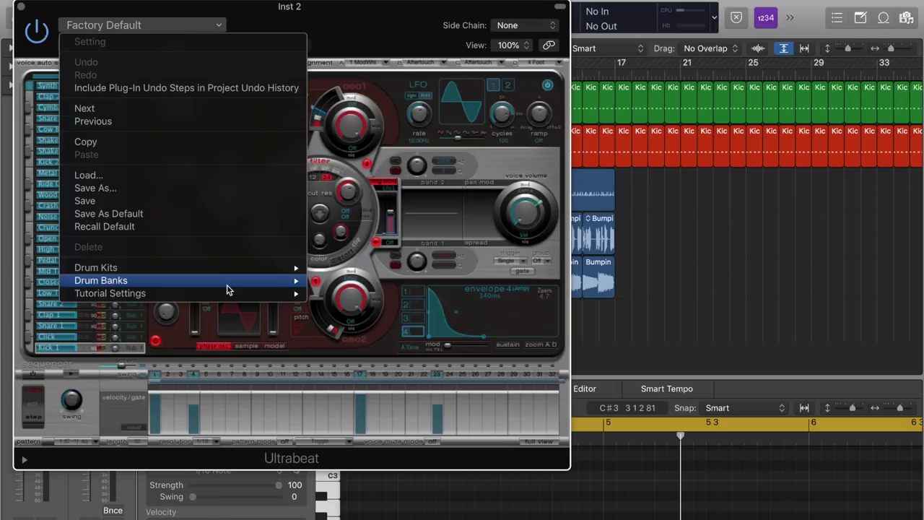
mouse_move(227, 286)
mouse_move(233, 268)
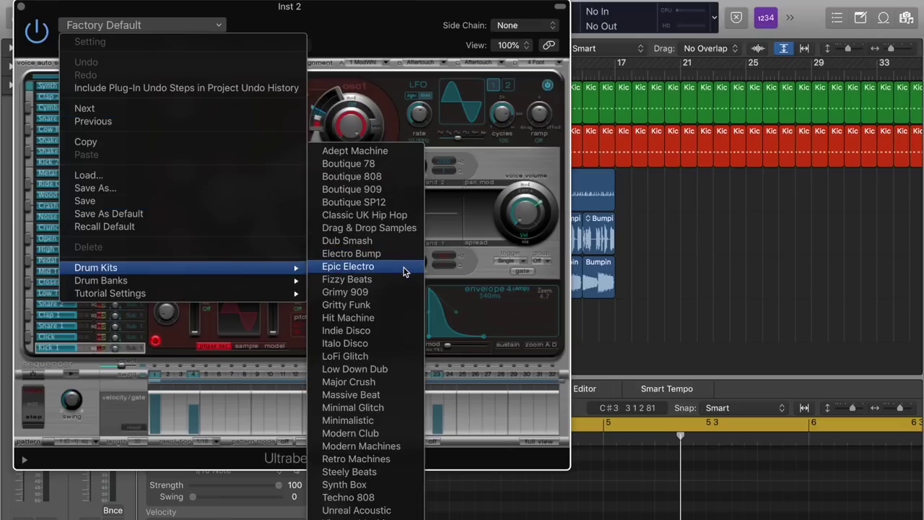
left_click(367, 331)
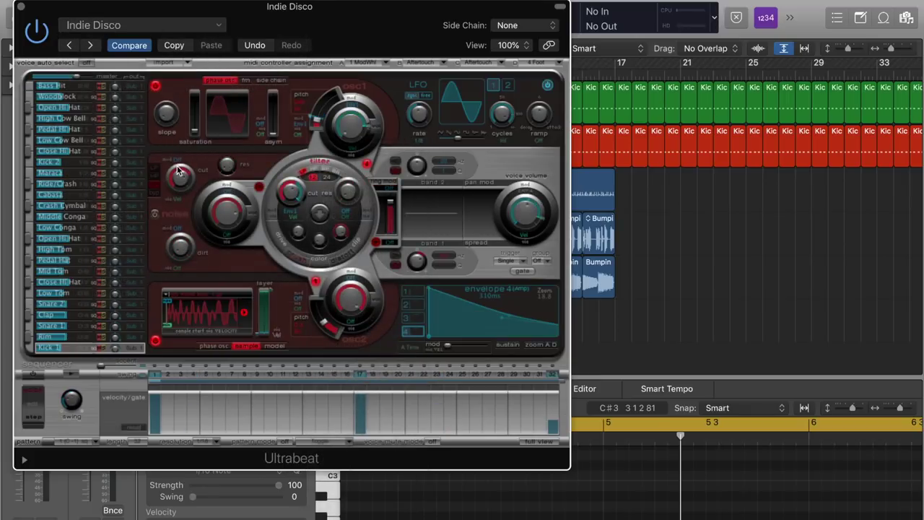
left_click(21, 7)
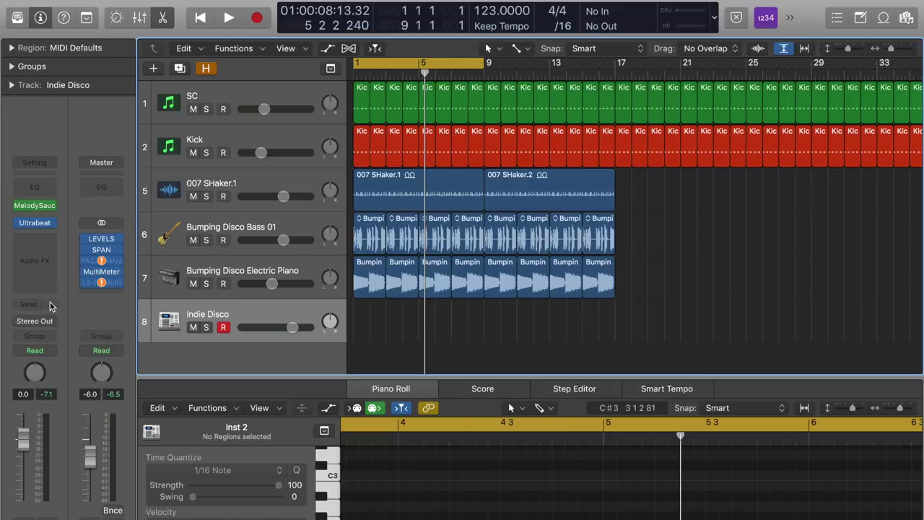
- Clear the Melody Sauce bank, then generate and audition a dark triplet Melody 1
left_click(32, 208)
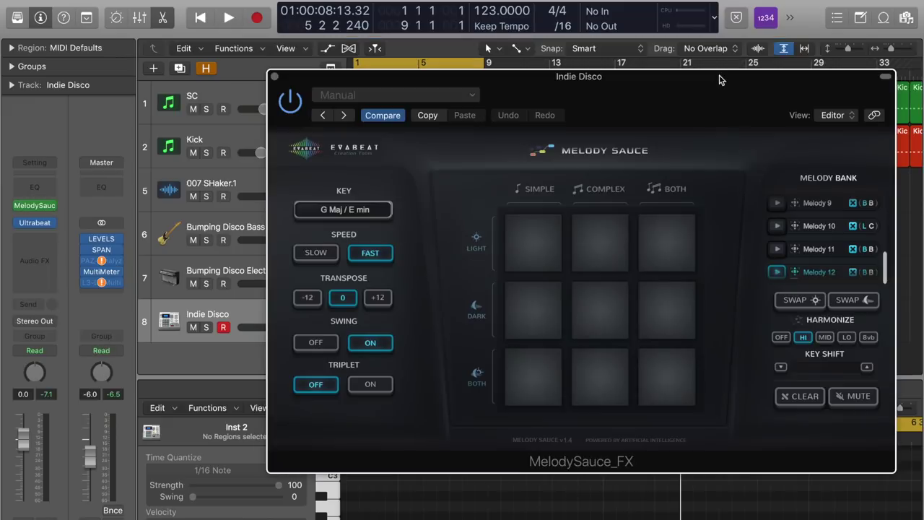
left_click(814, 402)
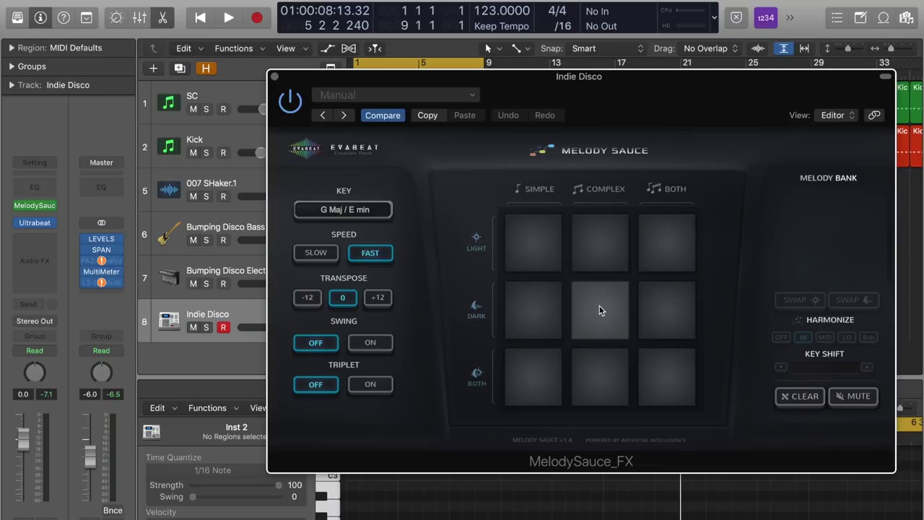
left_click(373, 385)
left_click(659, 331)
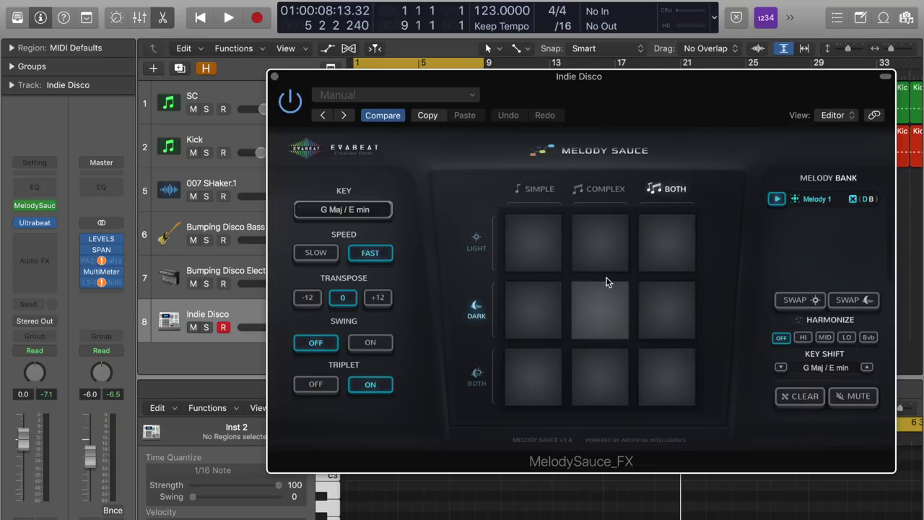
key("space")
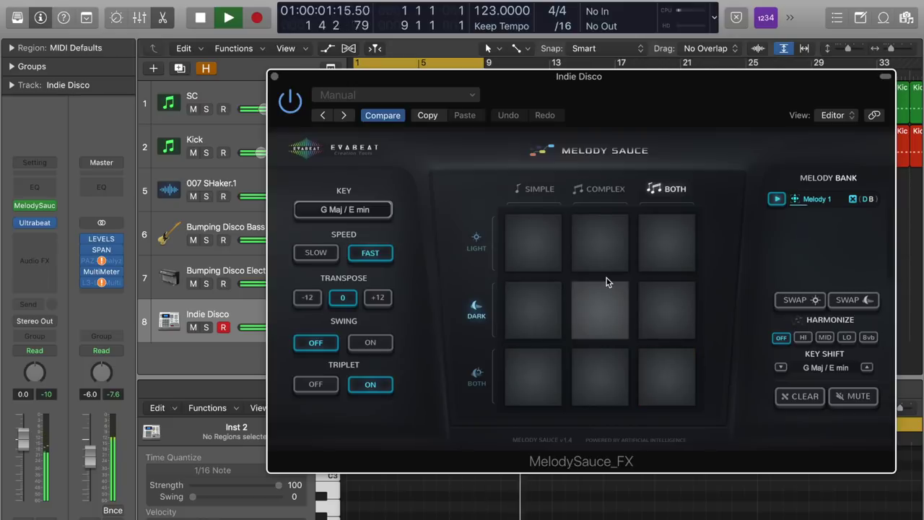
key("space")
- With triplets off, generate Melody 2 from the Both/Both pad and audition it
left_click(318, 384)
left_click(670, 369)
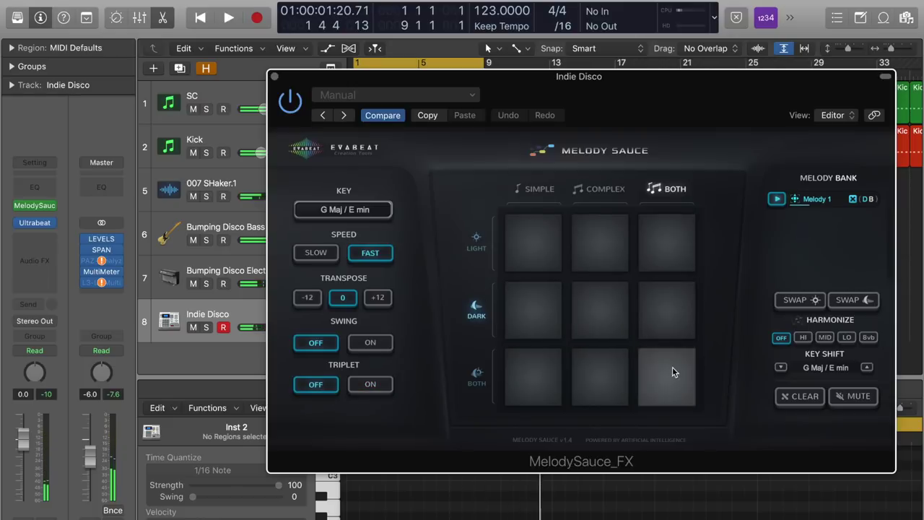
key("space")
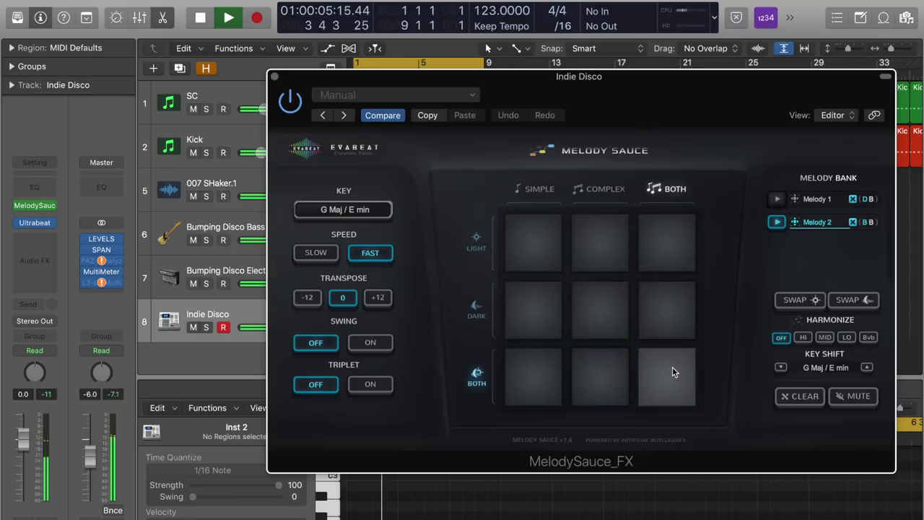
key("space")
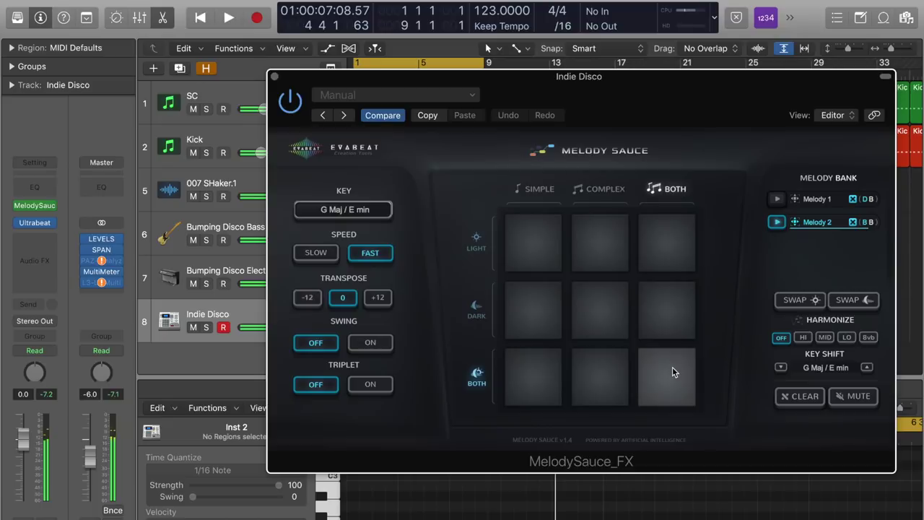
- Drag Melody 2 from the bank onto the Indie Disco track, declining the tempo import
left_click_drag(690, 118, 486, 399)
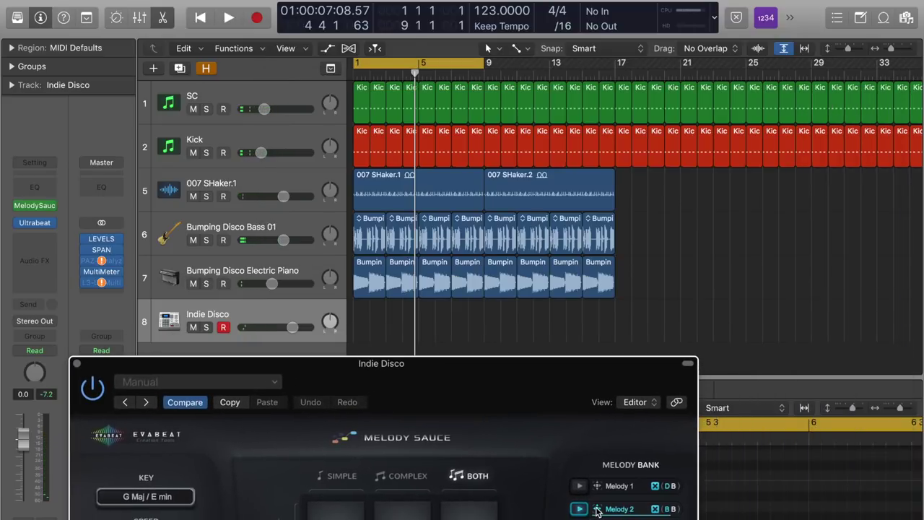
left_click_drag(597, 510, 354, 318)
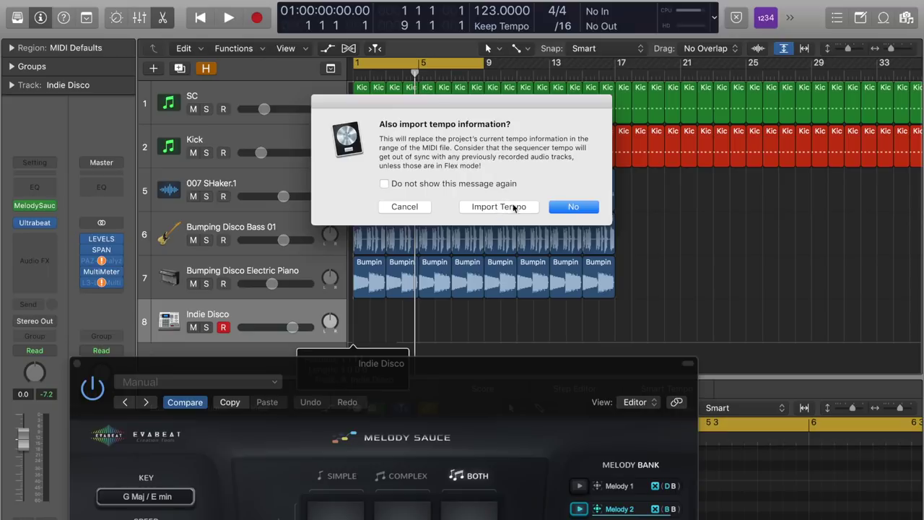
left_click(565, 208)
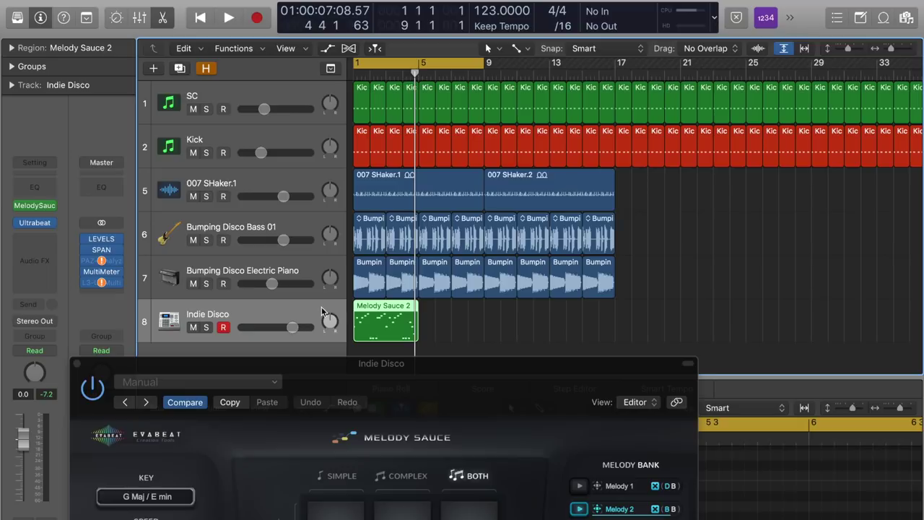
- Hide the editor, close Melody Sauce, and set the cycle range to bars 1–5
key("e")
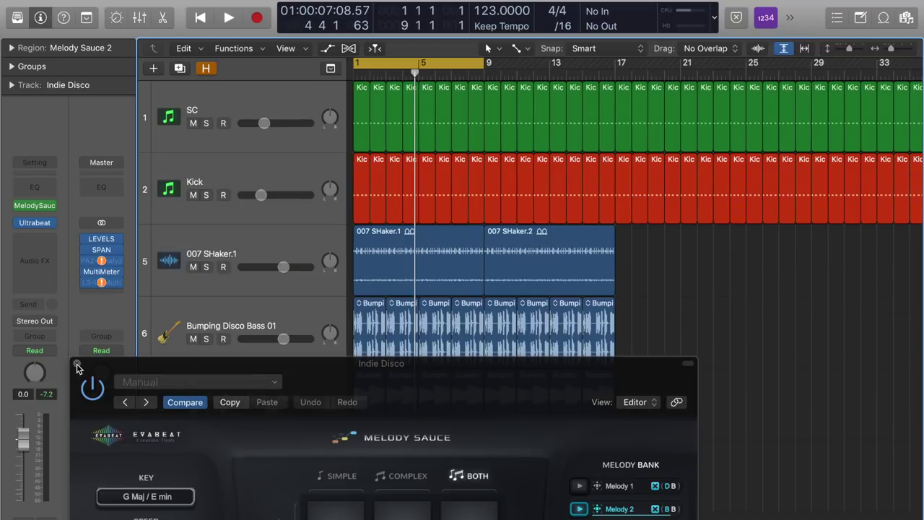
left_click(77, 365)
mouse_move(19, 206)
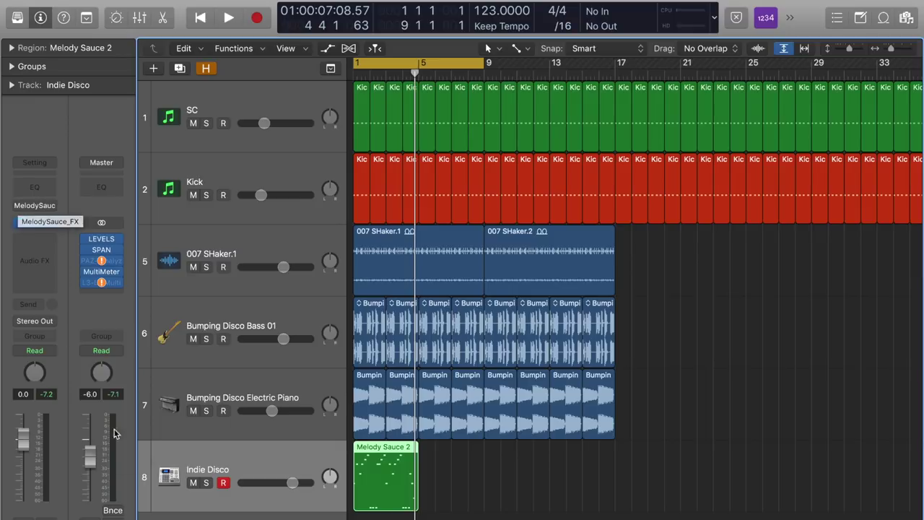
left_click_drag(480, 64, 418, 64)
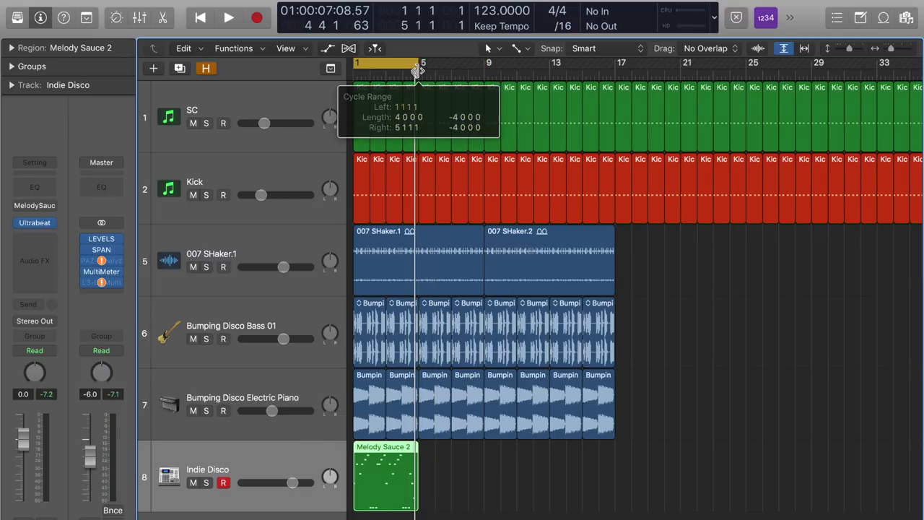
- Open Melody Sauce 2 in an enlarged, zoomed-out piano roll and play it
double_click(394, 452)
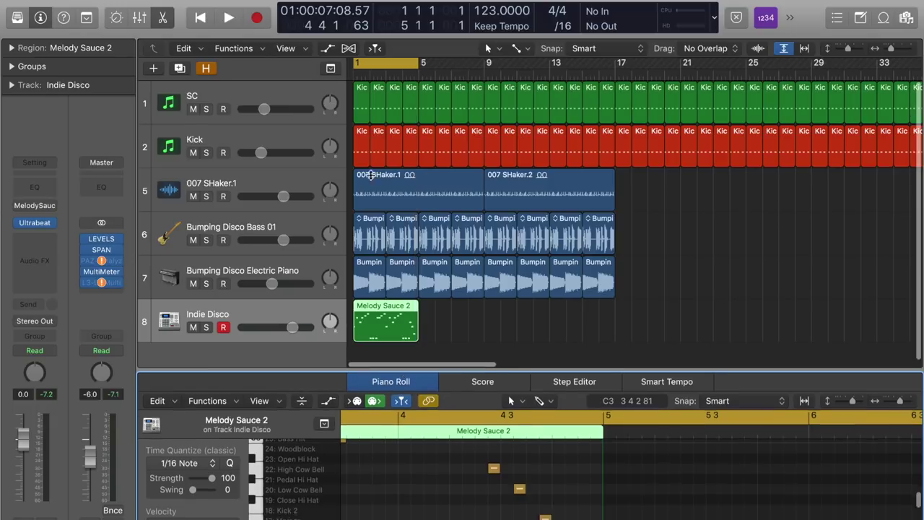
left_click_drag(402, 379, 402, 153)
scroll(401, 391, "up", 1)
scroll(404, 390, "left", 10)
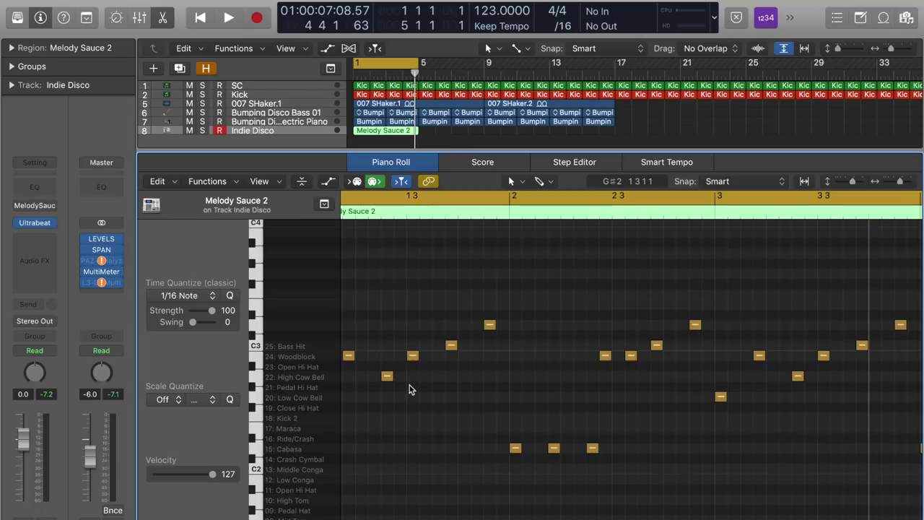
key("super+Left")
key("space")
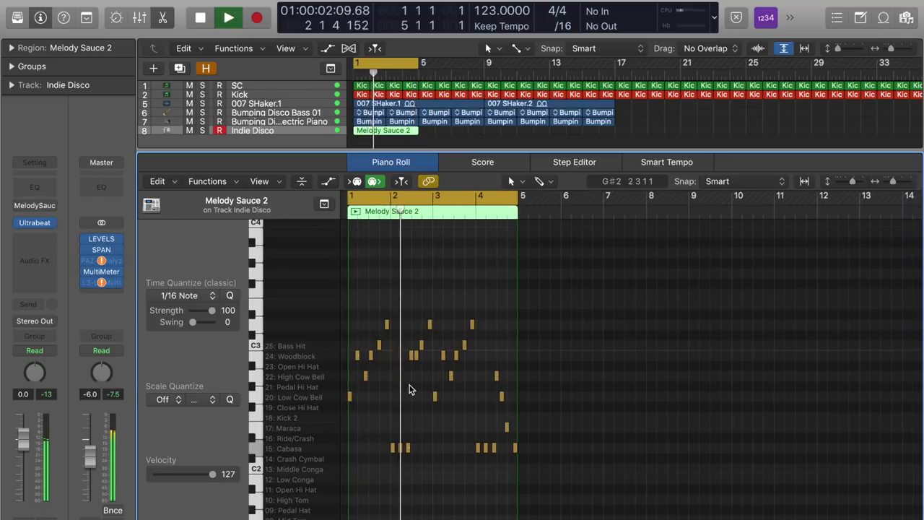
- Select the Woodblock notes and audition the pattern
key("space")
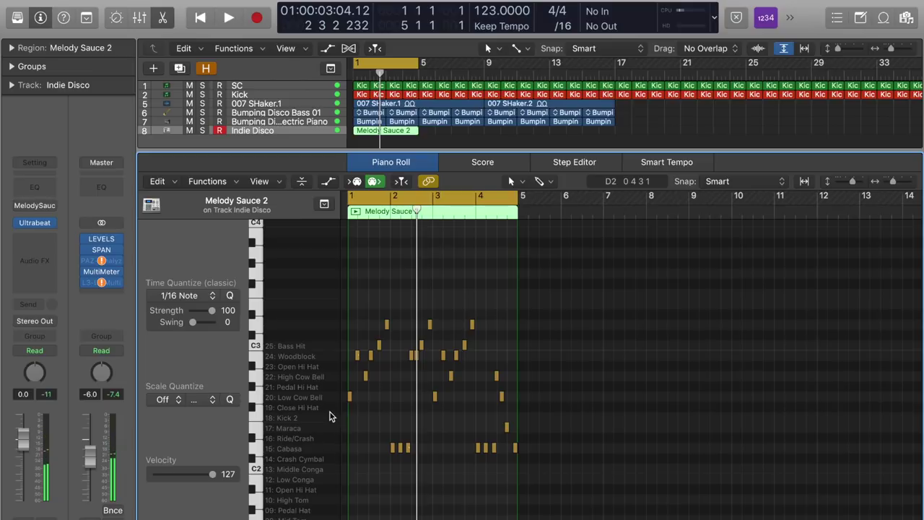
left_click(326, 360)
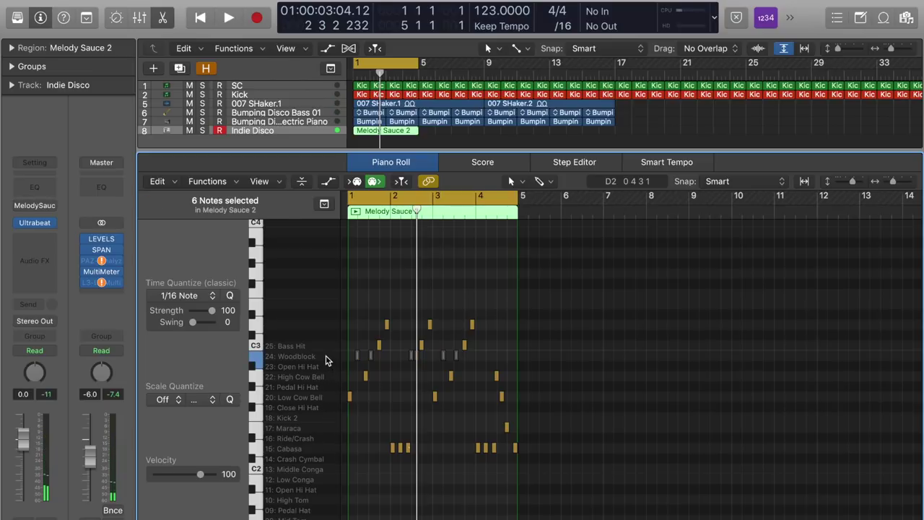
key("space")
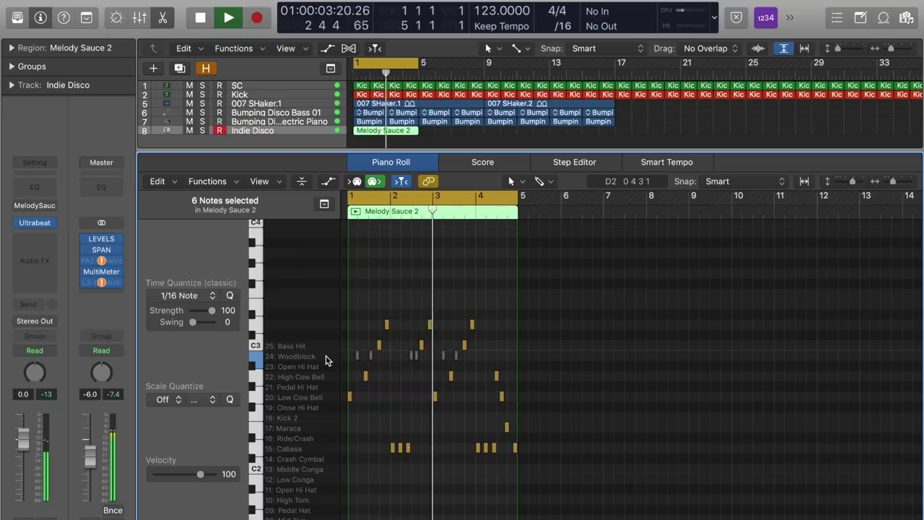
key("space")
- Transpose the six highest notes, including the Bass Hit row, two octaves down and audition
left_click(320, 325)
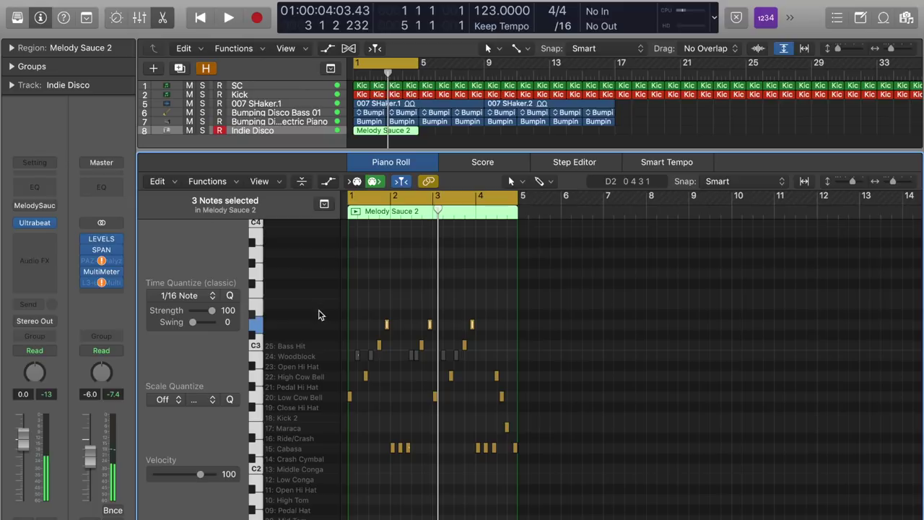
left_click(327, 347, "shift")
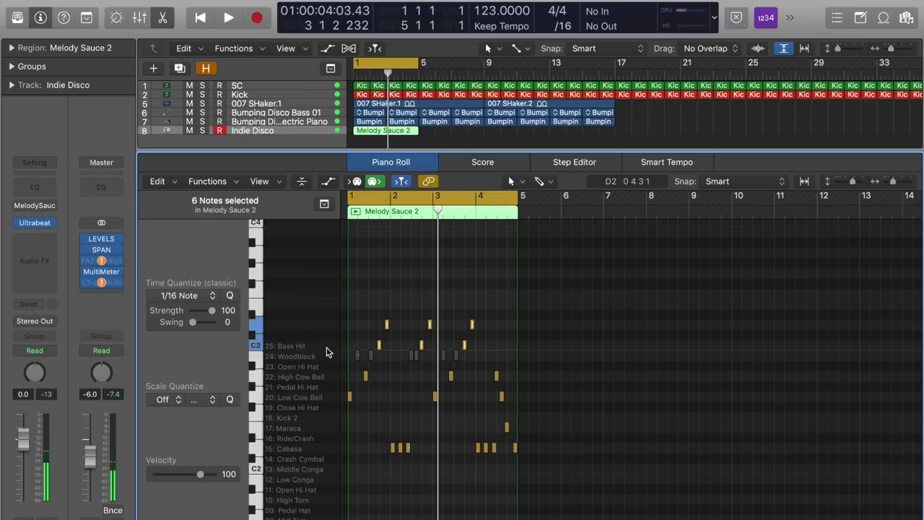
key("alt+shift+Down")
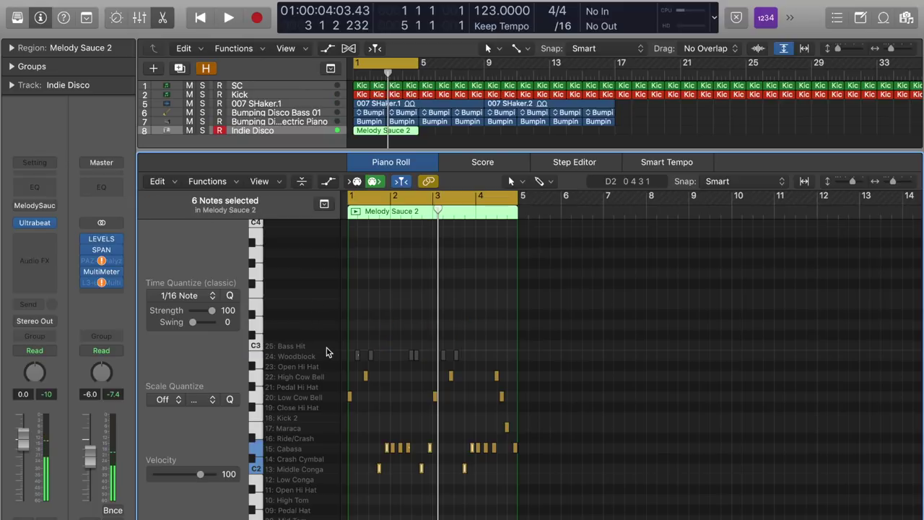
key("alt+shift+Down")
scroll(326, 352, "down", 5)
scroll(326, 352, "up", 1)
key("space")
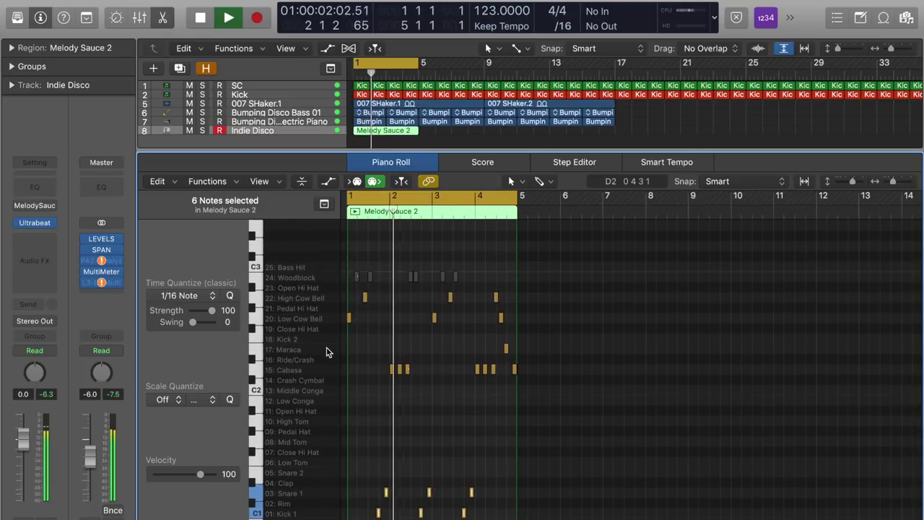
key("space")
- Select the Snare 1 notes, then the Kick 1 notes, and play from the start
left_click(313, 495)
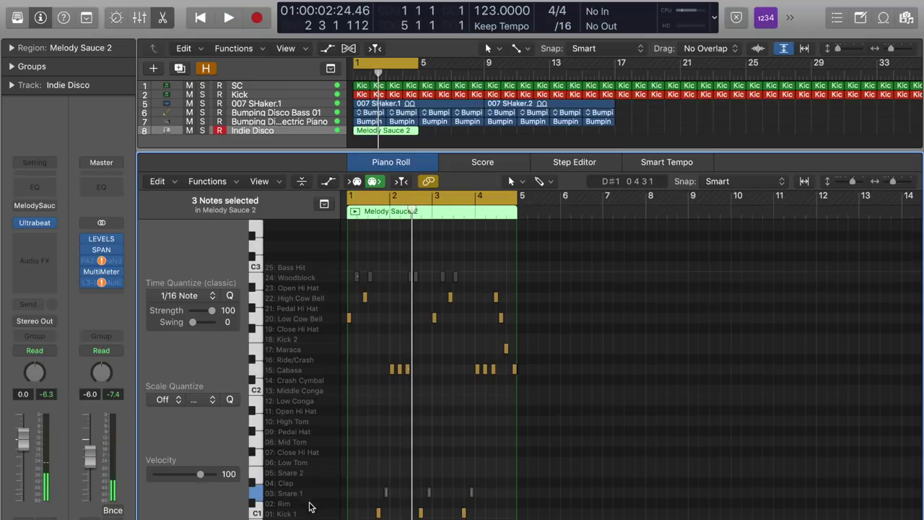
left_click(307, 513)
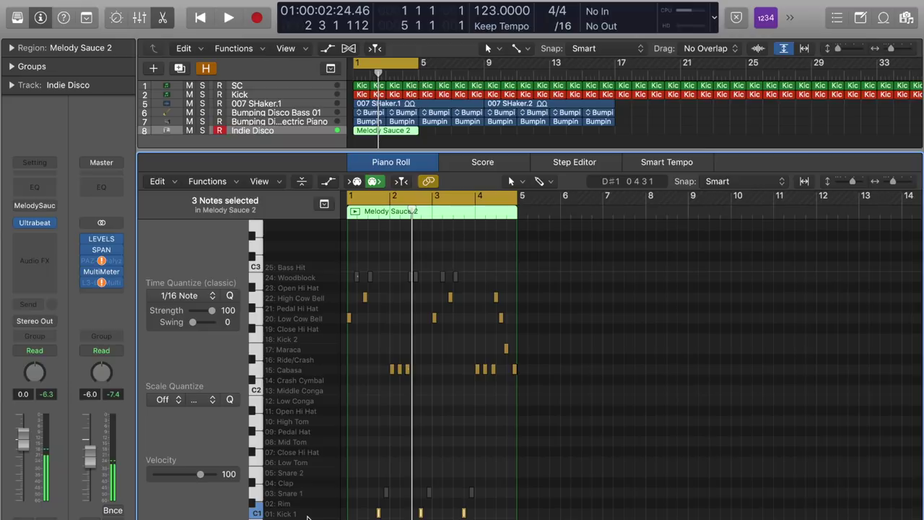
scroll(299, 418, "up", 3)
key("space")
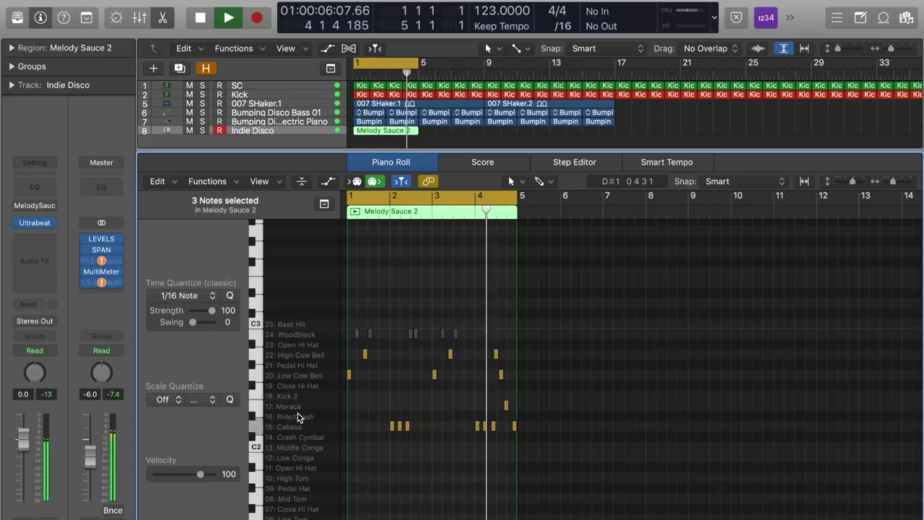
- Mute the six Cabasa notes with Ctrl-M and audition the pattern
key("space")
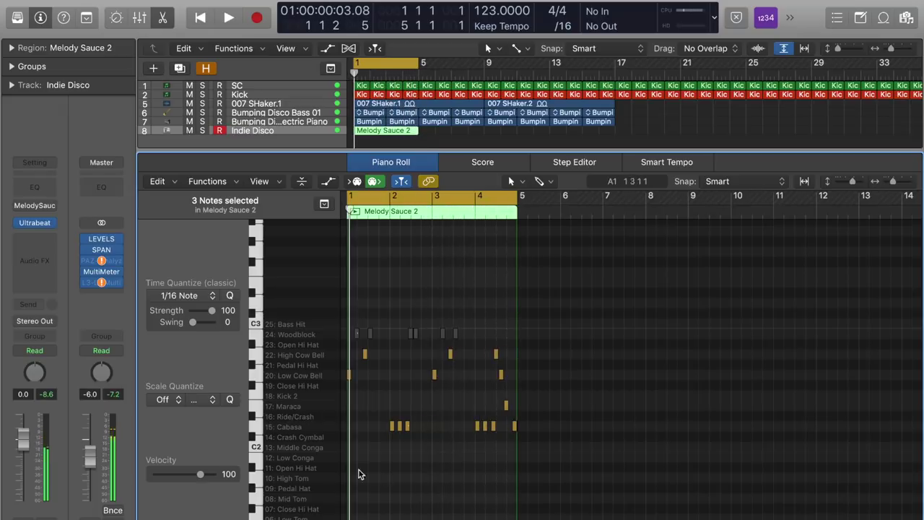
left_click_drag(361, 438, 485, 429)
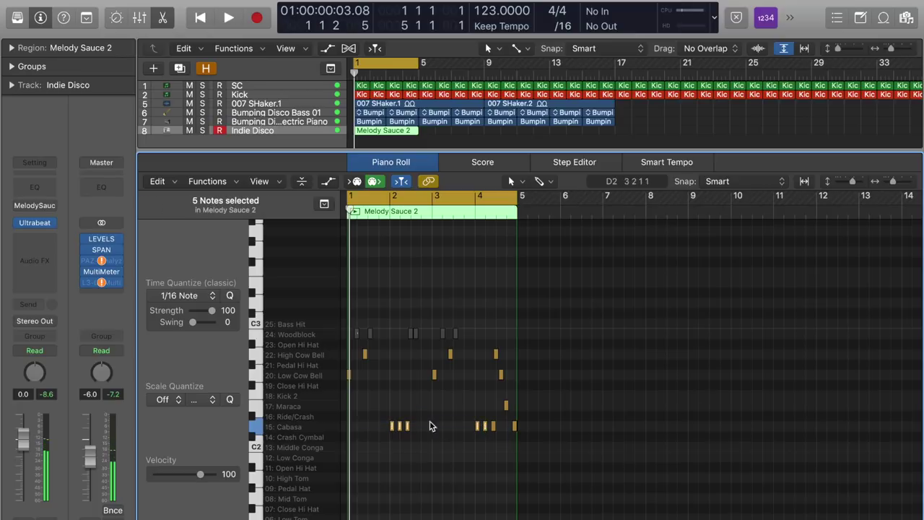
left_click_drag(365, 406, 502, 464)
key("ctrl+m")
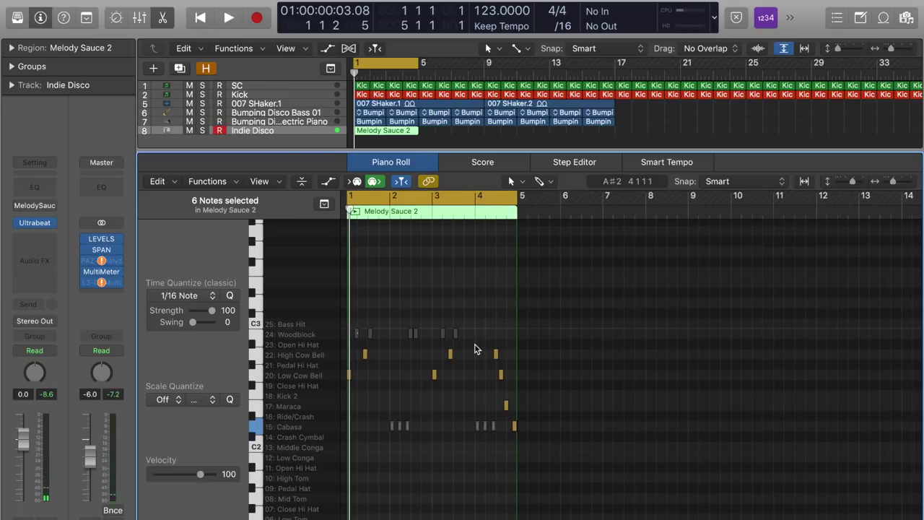
key("space")
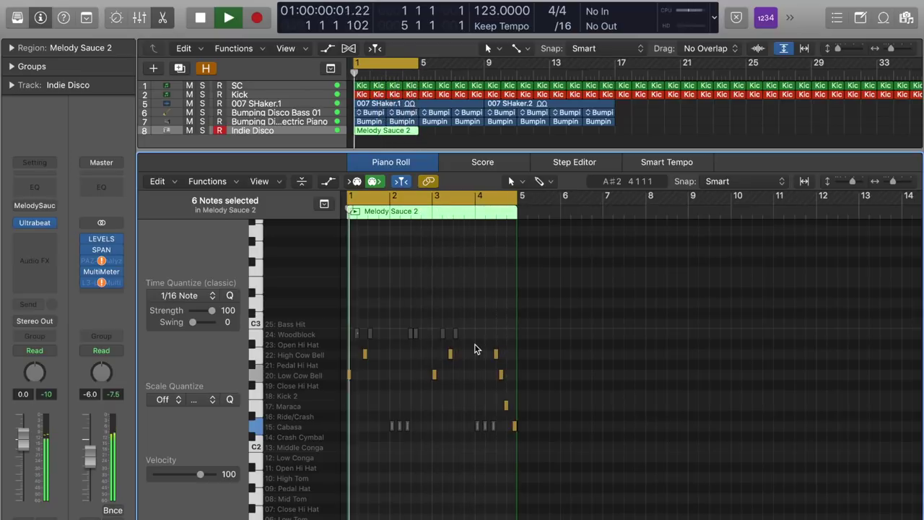
key("space")
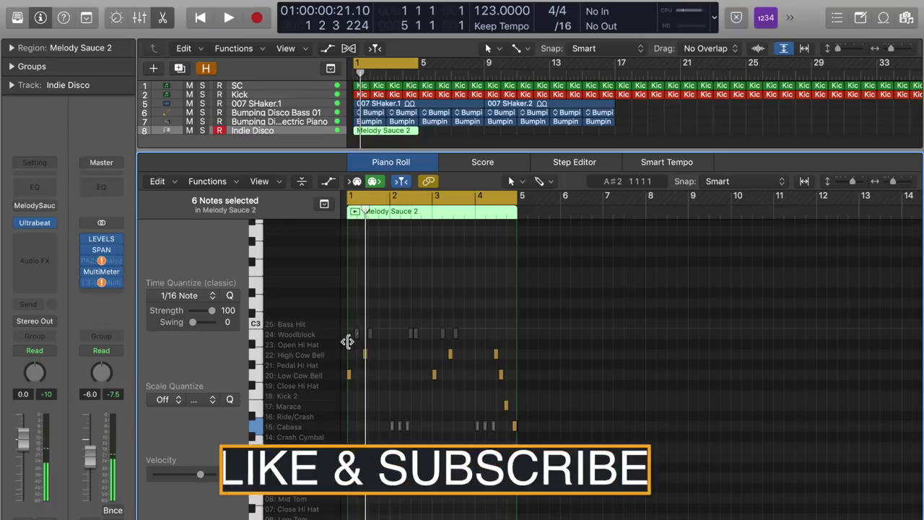
mouse_move(38, 226)
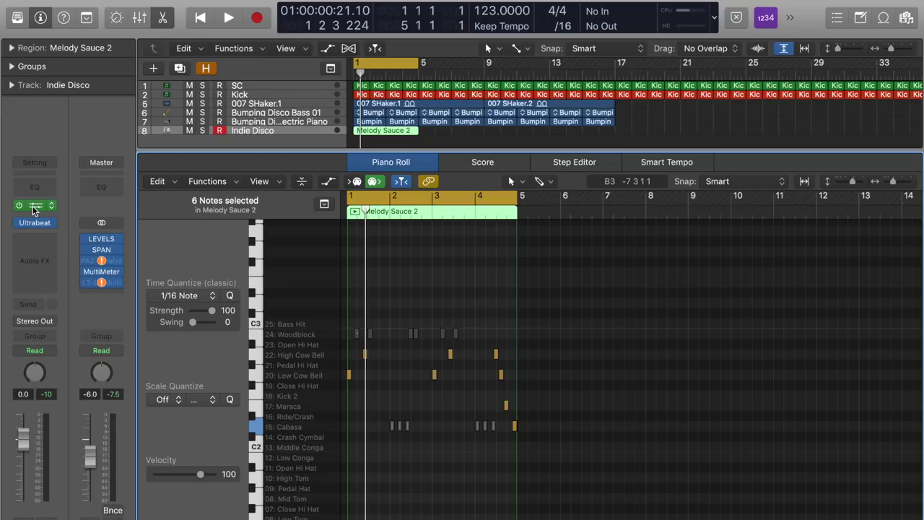
- Keep key G Maj / E min, set transpose to -12, and generate Melody 3 from the Both/Both pad
left_click(35, 205)
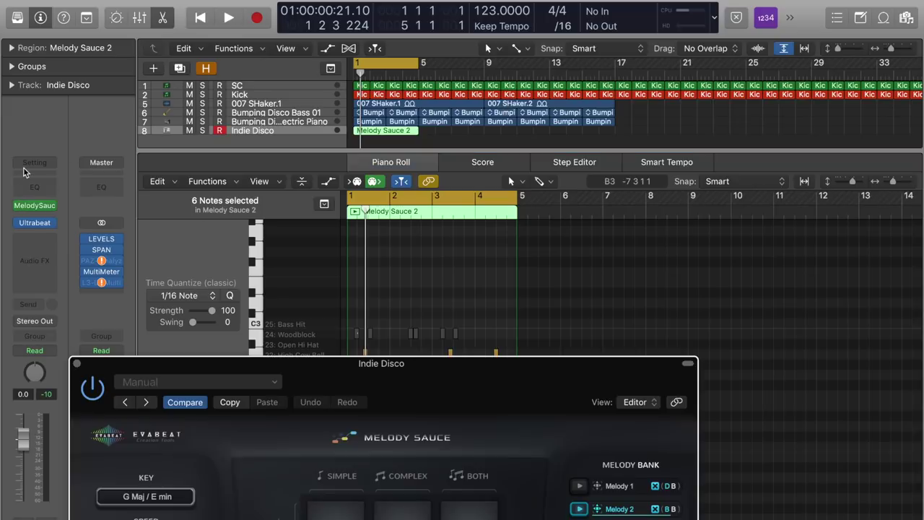
left_click_drag(525, 383, 579, 38)
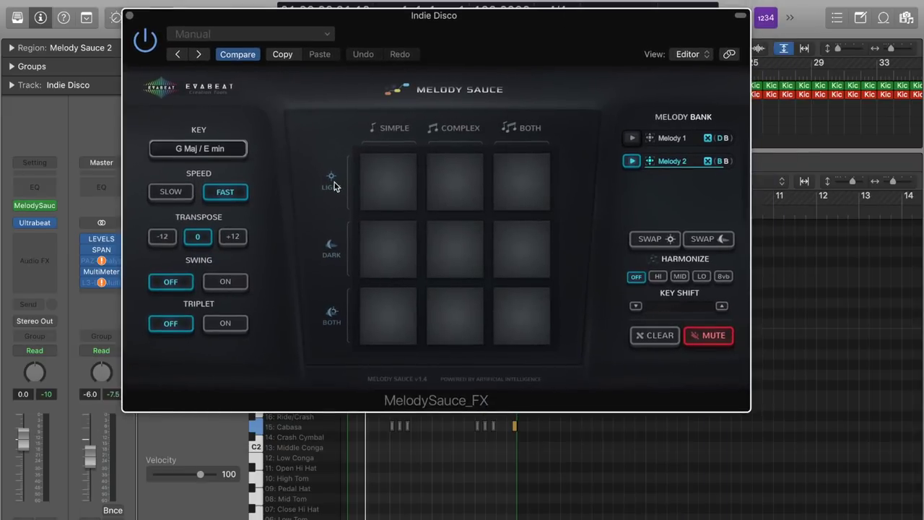
left_click(237, 148)
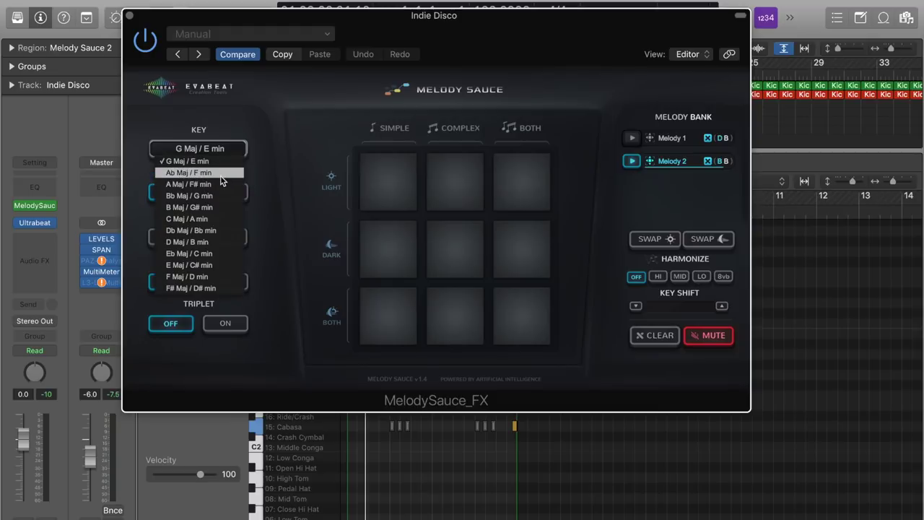
left_click(286, 109)
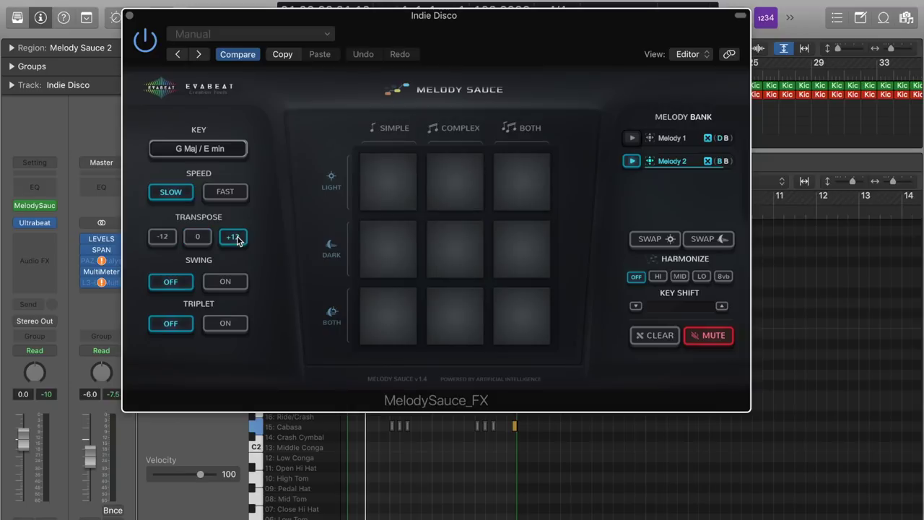
left_click(175, 239)
left_click(527, 314)
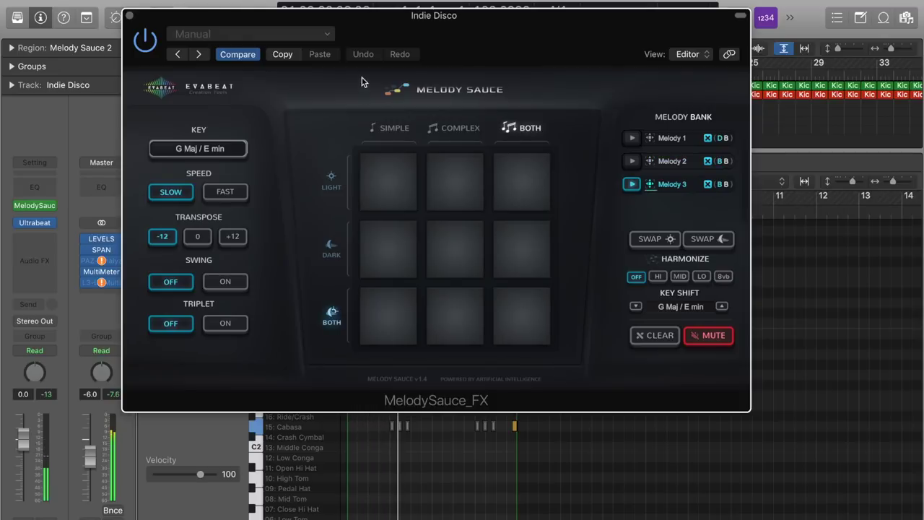
left_click_drag(391, 35, 469, 293)
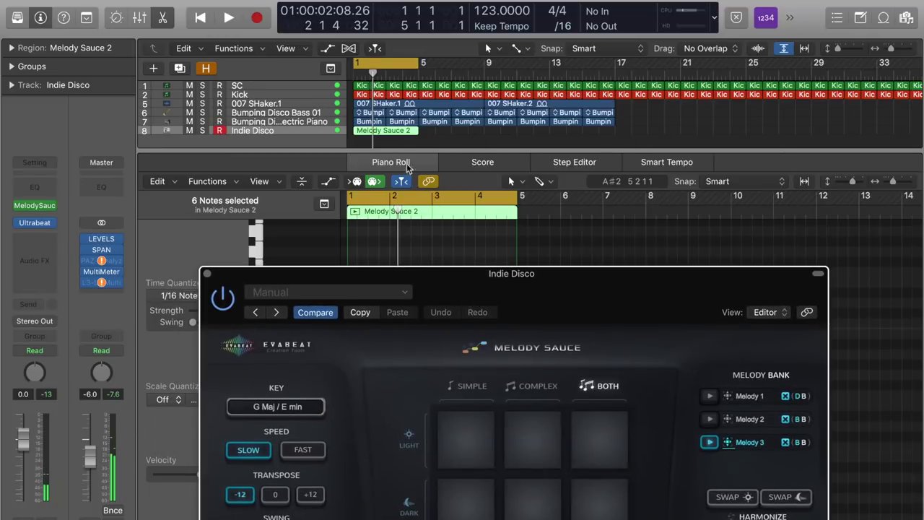
- Delete the Melody Sauce 2 region and stop previewing Melody 3
left_click(387, 131)
key("Delete")
key("space")
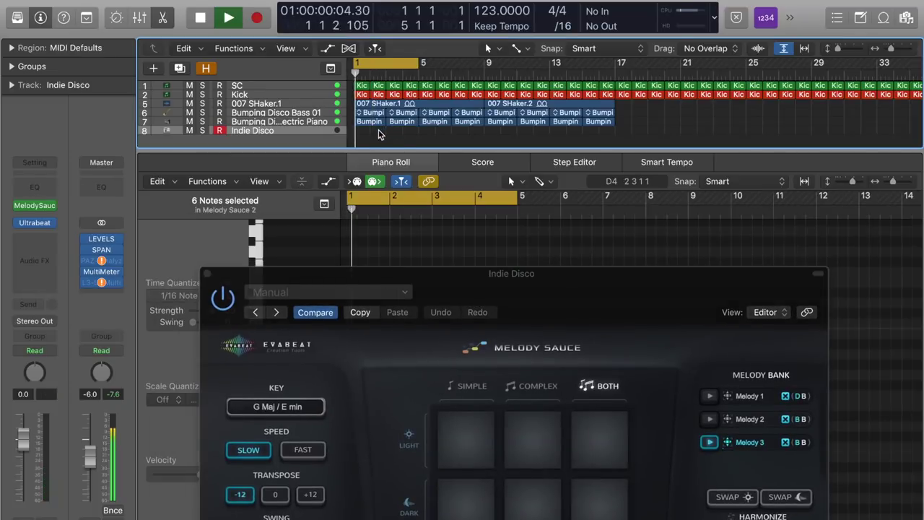
left_click_drag(524, 272, 514, 128)
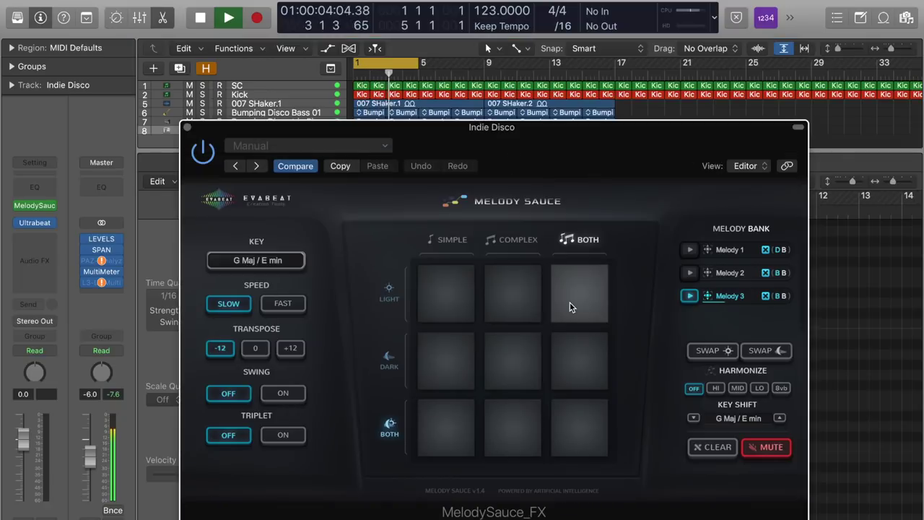
left_click(691, 296)
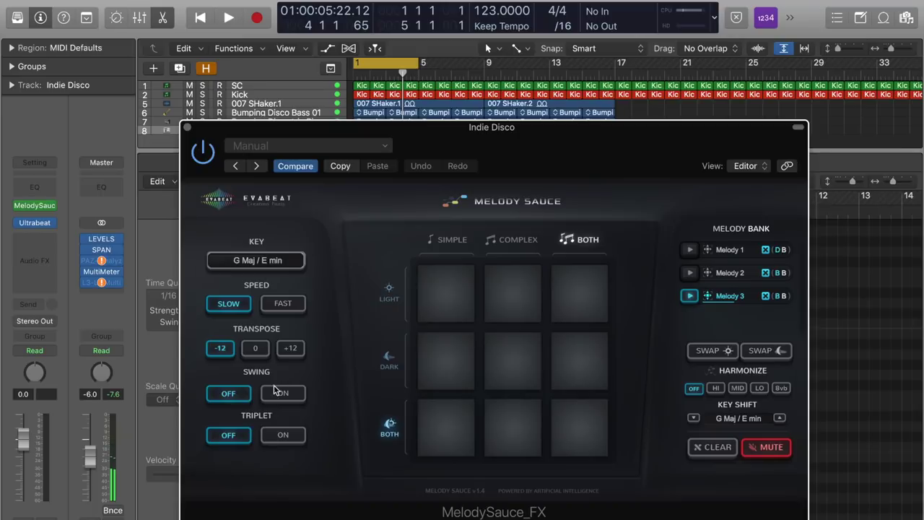
- Generate Melody 4 from the Both/Complex pad, unmute Melody Sauce output, and audition it
left_click(516, 421)
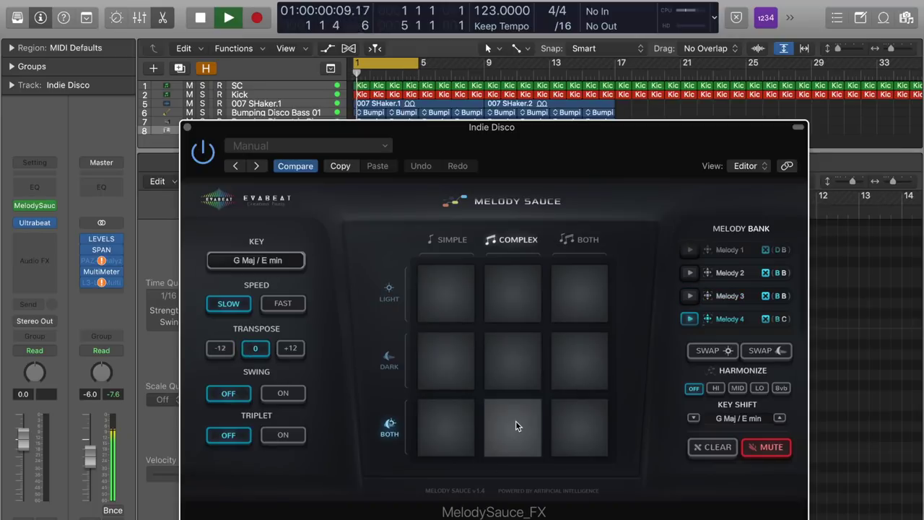
left_click(770, 447)
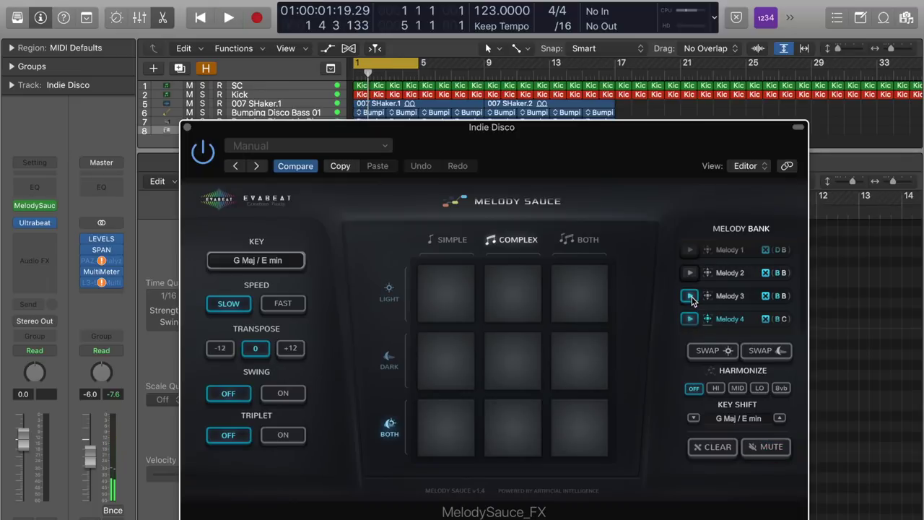
key("space")
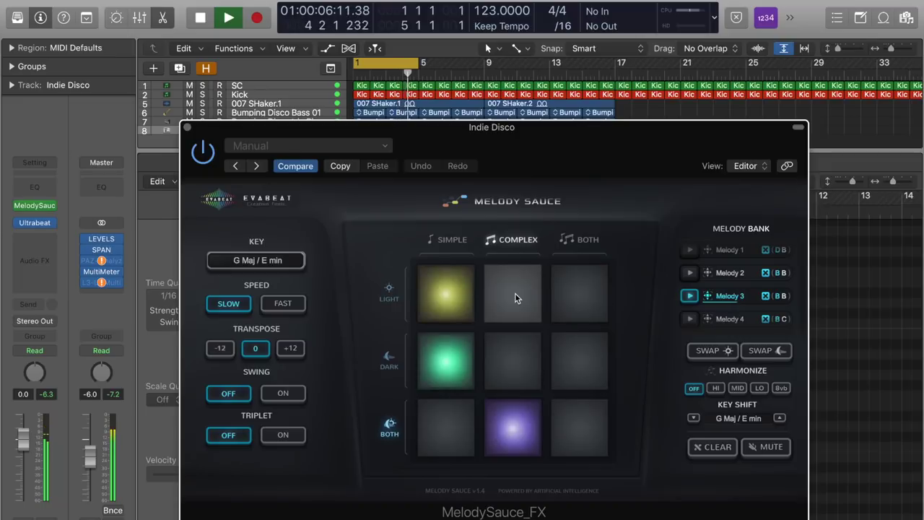
left_click(695, 319)
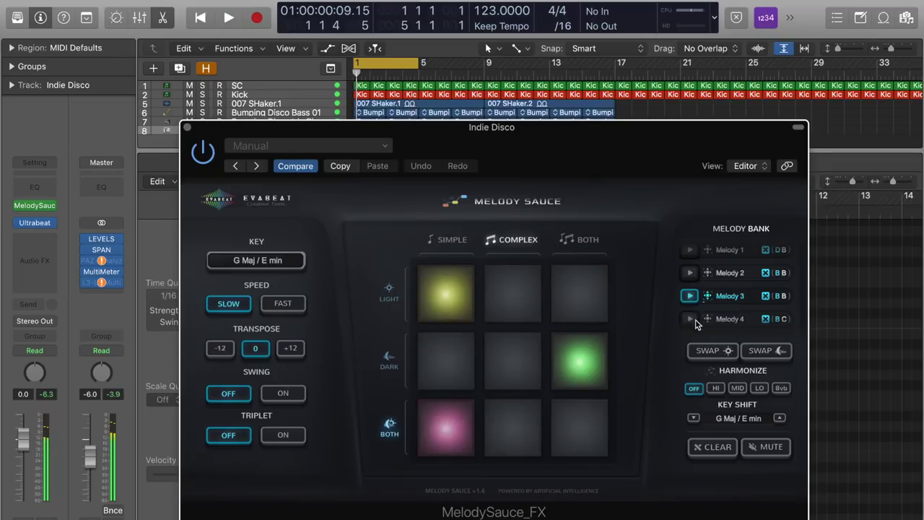
key("space")
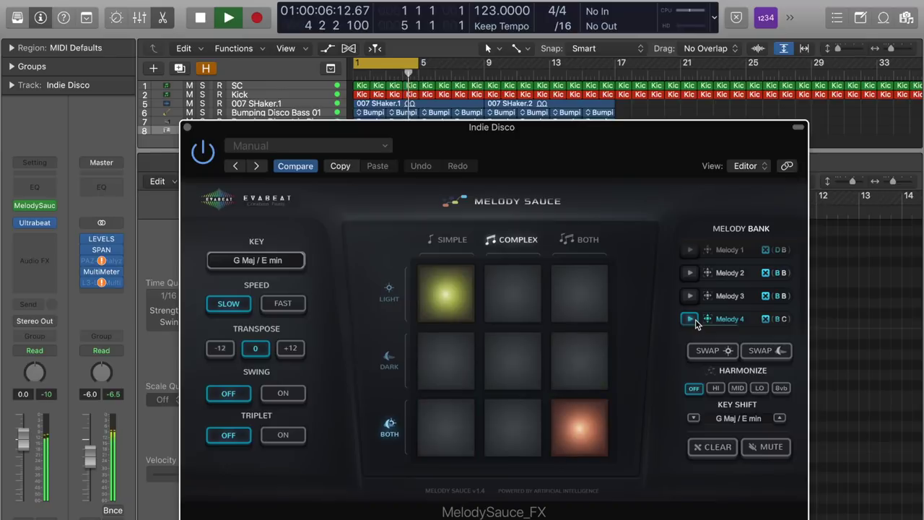
key("space")
- Drag Melody 4 onto Indie Disco at bar 29, accepting the default tempo handling
left_click(690, 319)
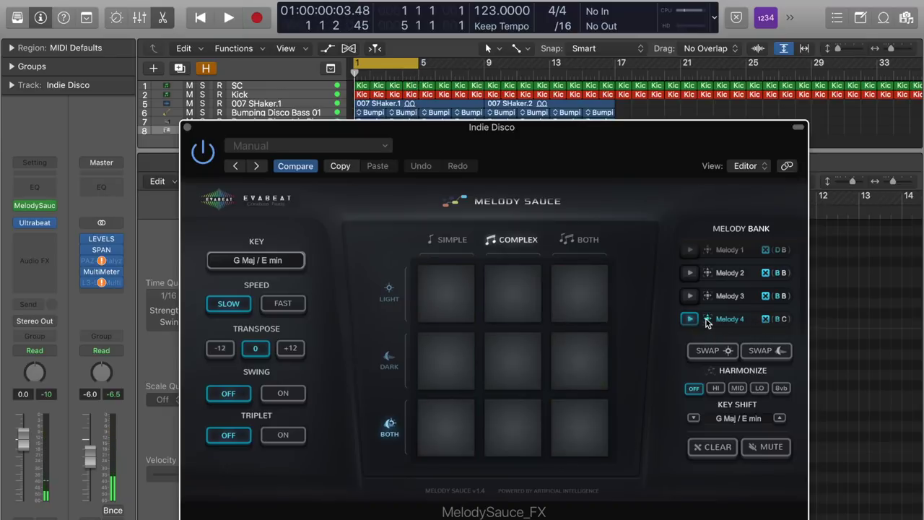
left_click_drag(697, 317, 821, 136)
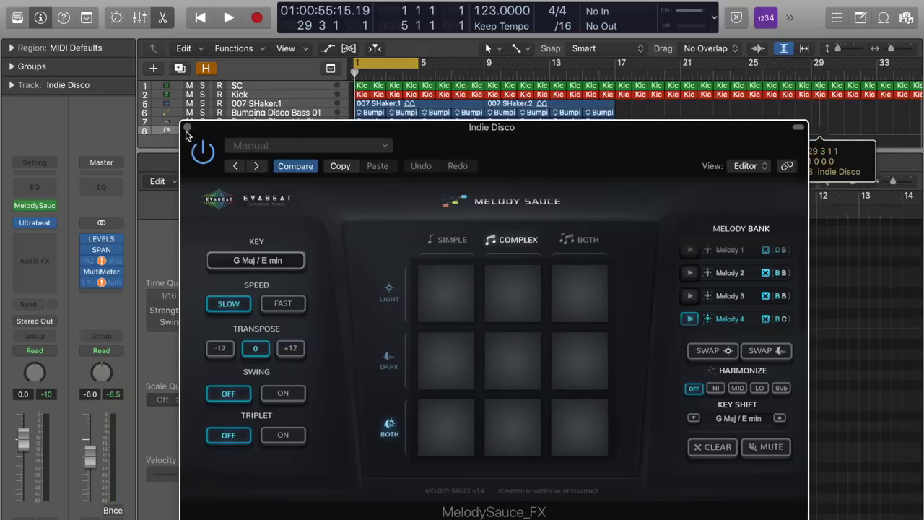
left_click(571, 207)
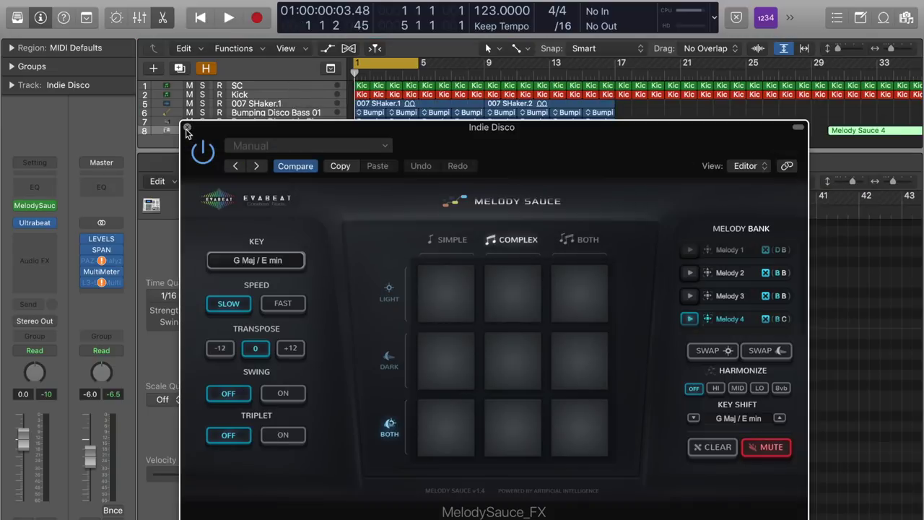
- Move the Melody Sauce 4 region to bar 1 and extend the cycle to end at bar 9
left_click(186, 130)
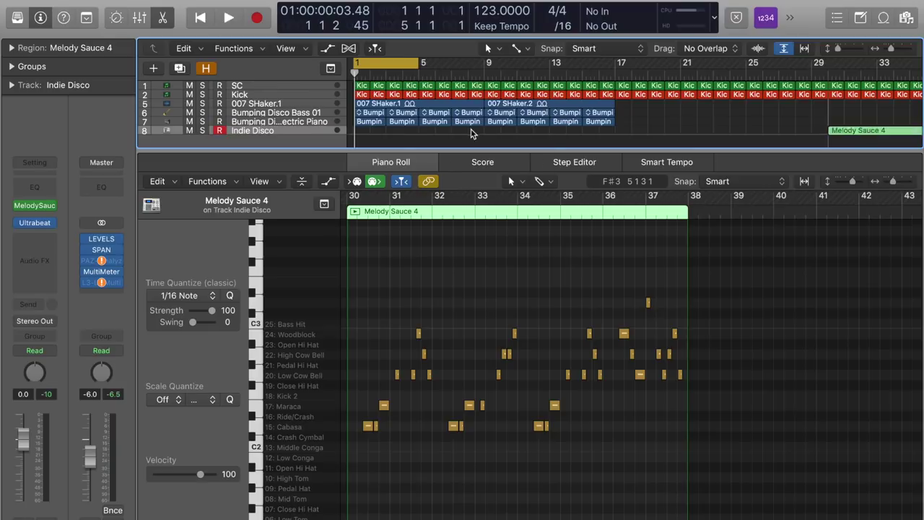
left_click_drag(867, 131, 358, 132)
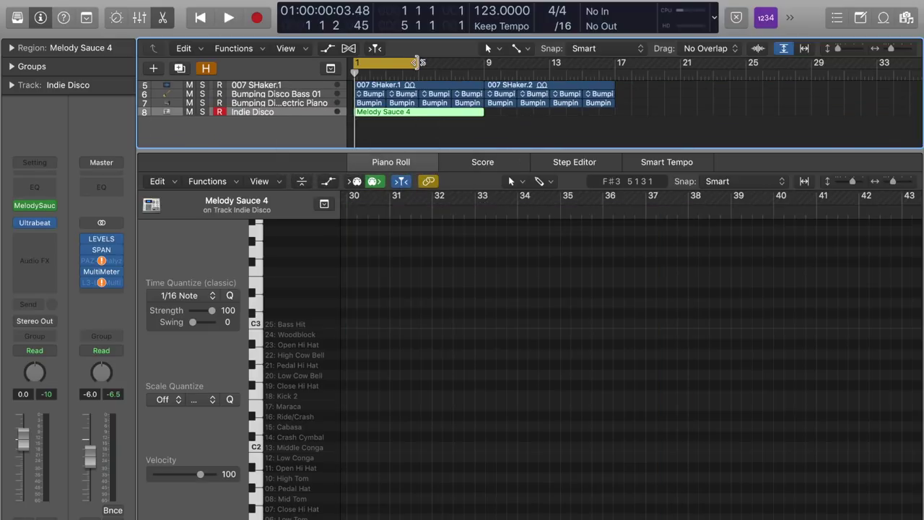
left_click_drag(421, 62, 487, 62)
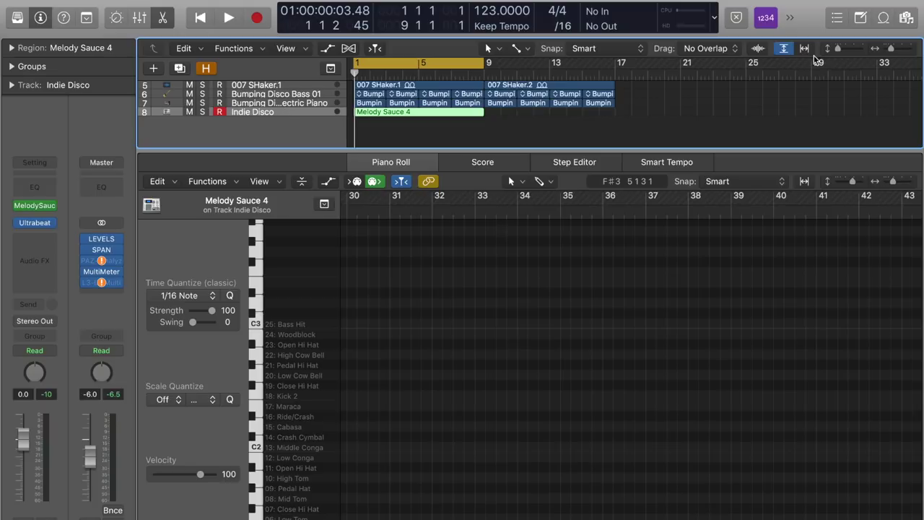
left_click(785, 48)
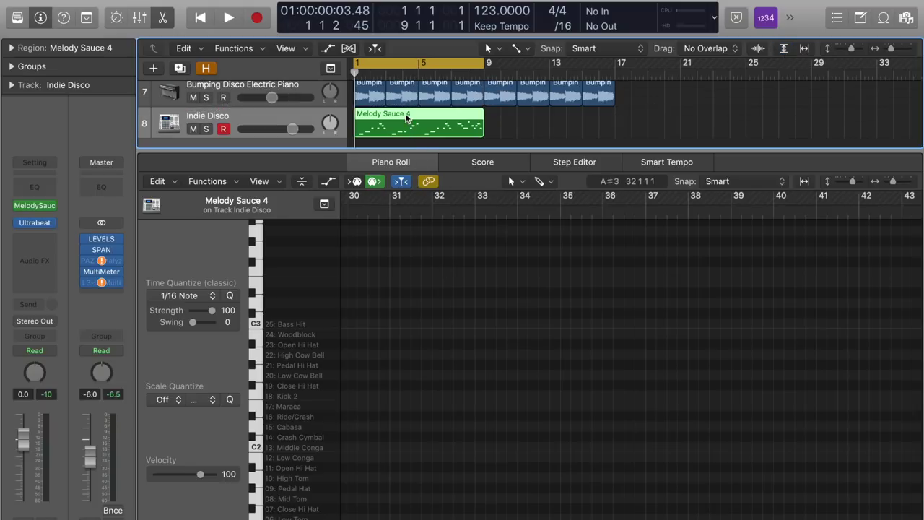
- Audition the new melody from bar 1 and select the Cabasa notes
scroll(462, 383, "down", 3)
scroll(462, 383, "left", 20)
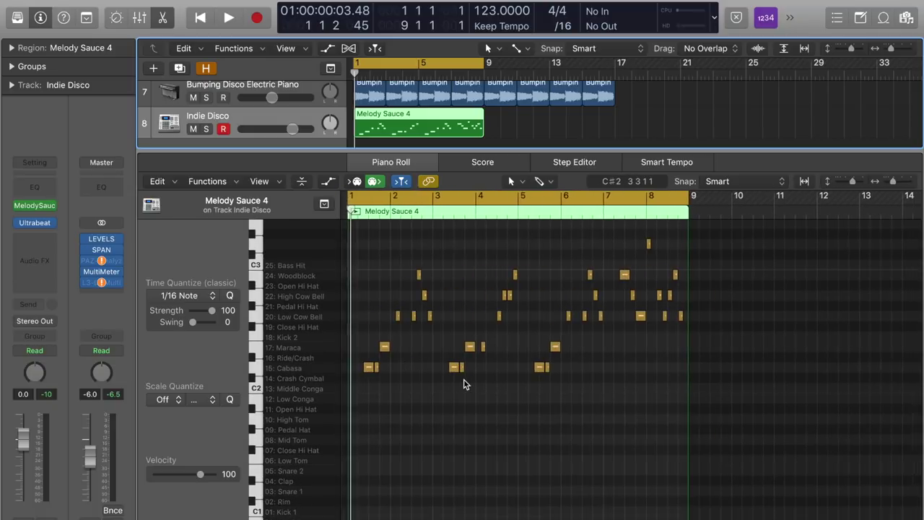
key("space")
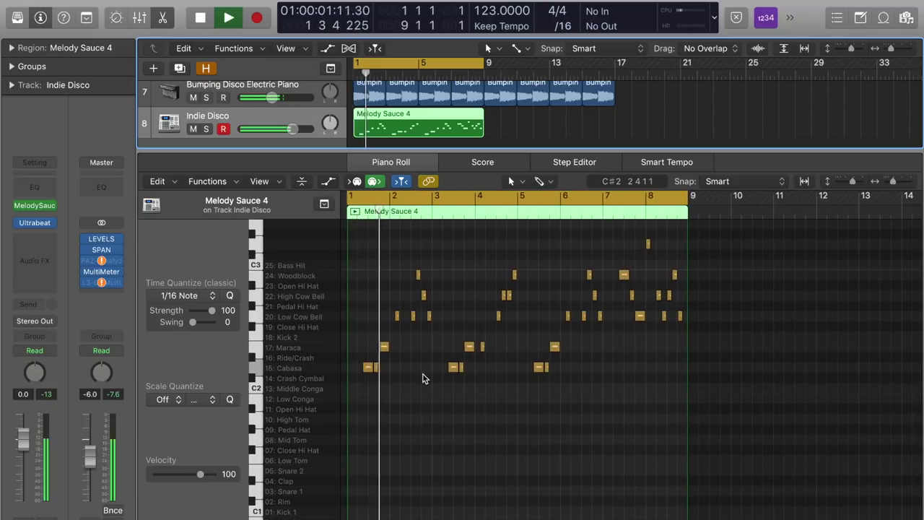
key("space")
left_click(311, 368)
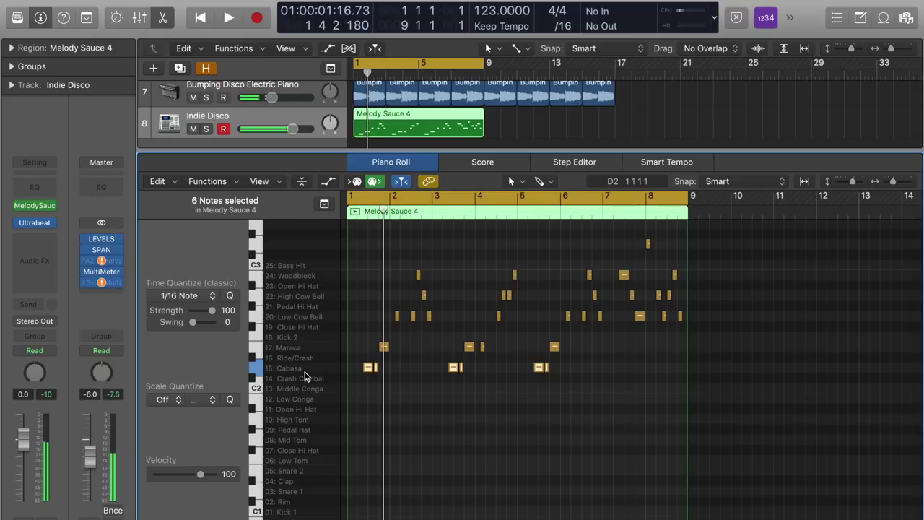
key("space")
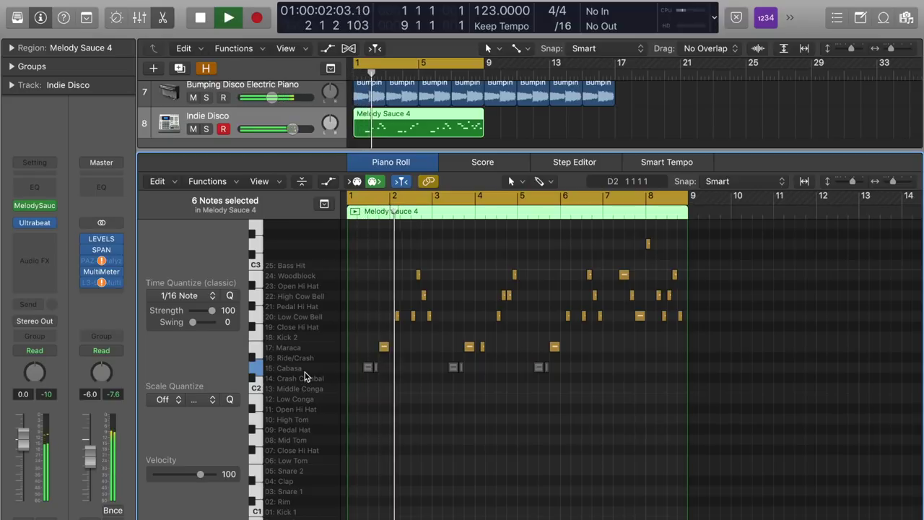
key("space")
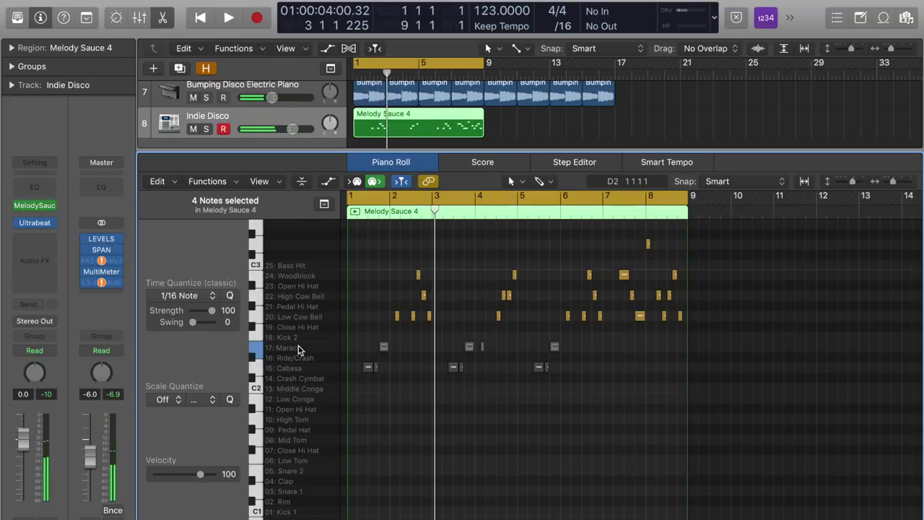
key("space")
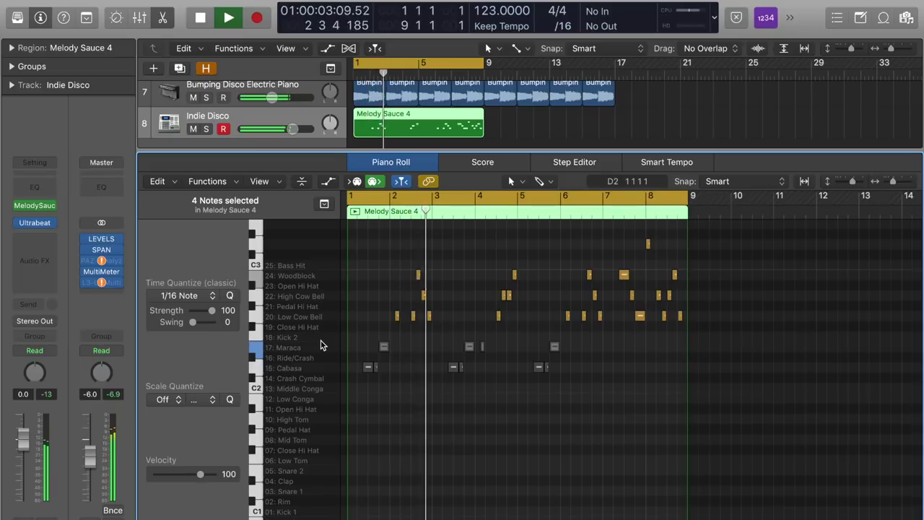
key("space")
- Mute the Low Cow Bell notes and play the melody back from bar 1
left_click(311, 318)
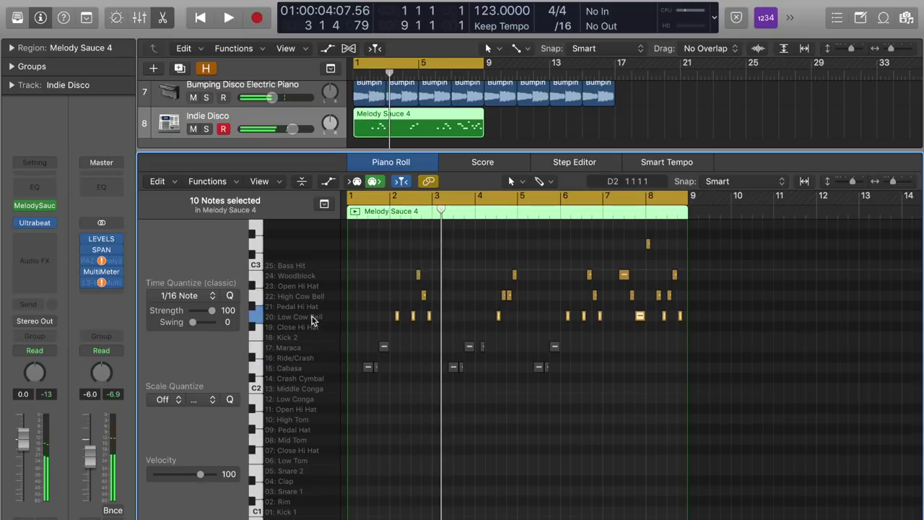
key("ctrl+m")
key("space")
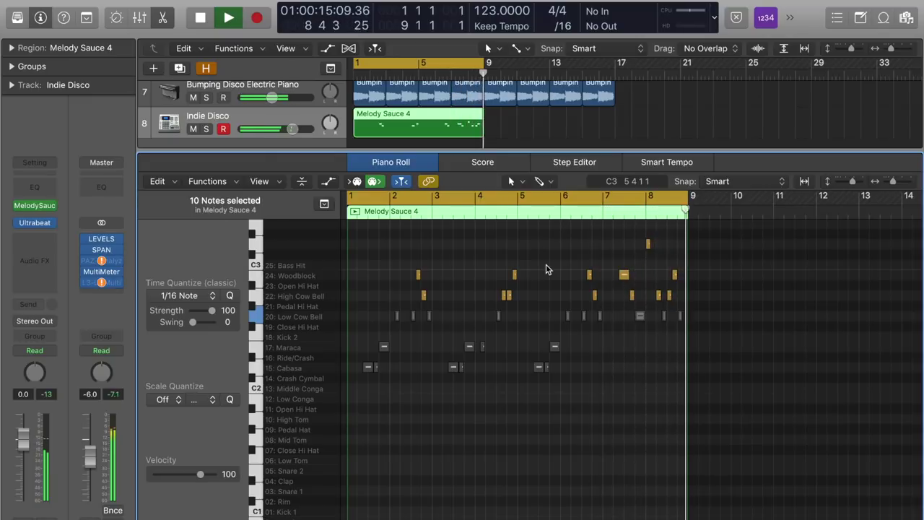
key("space")
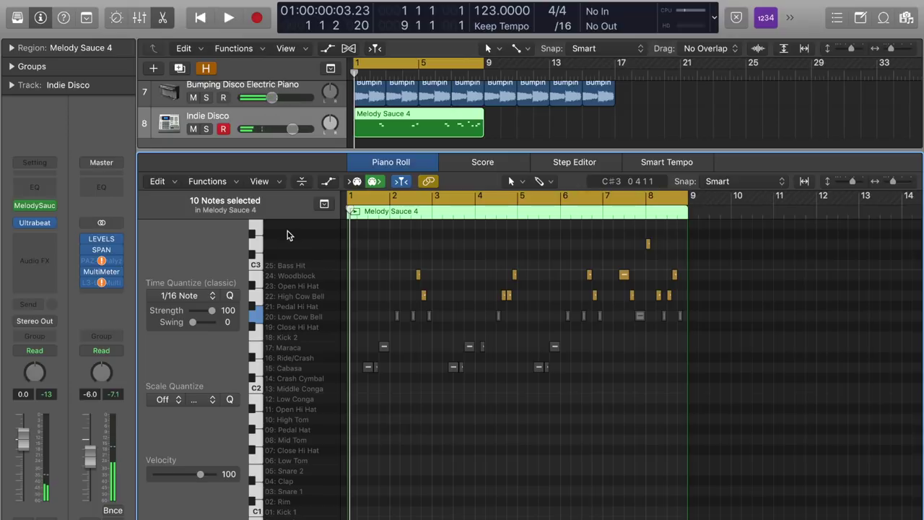
mouse_move(40, 208)
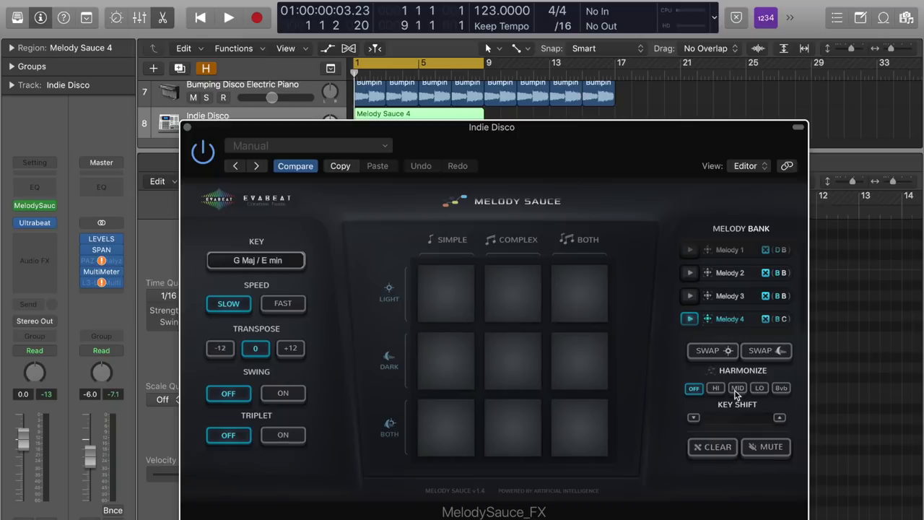
- Play Melody 4, shift Melody Sauce aside, and bring up the Indie Disco instrument plug-in list
key("space")
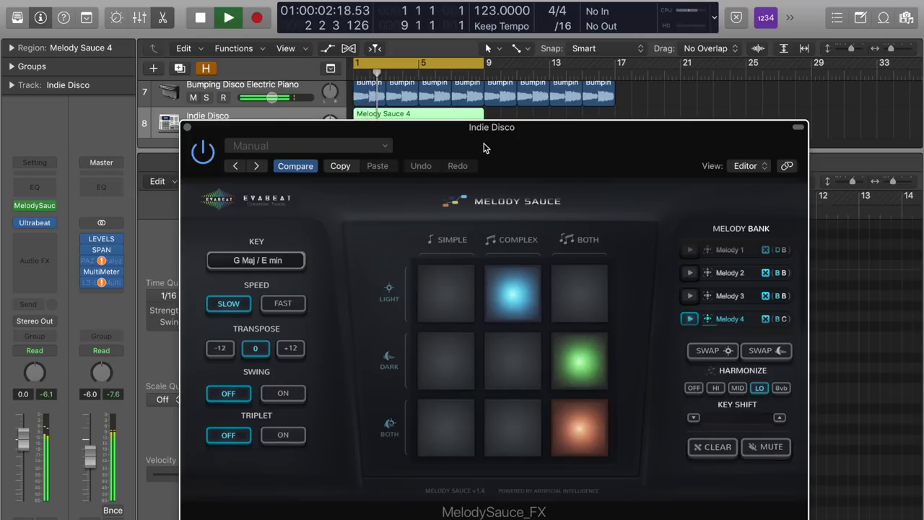
key("space")
left_click_drag(484, 148, 537, 96)
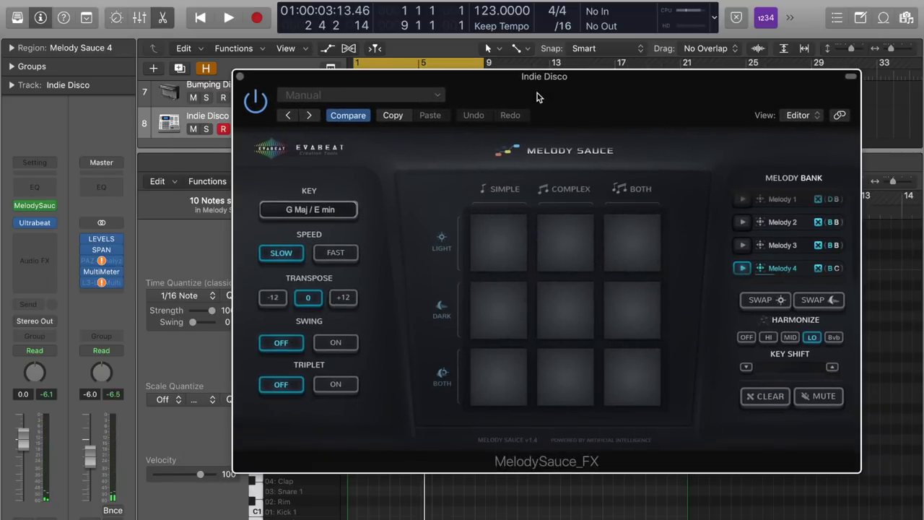
left_click(51, 225)
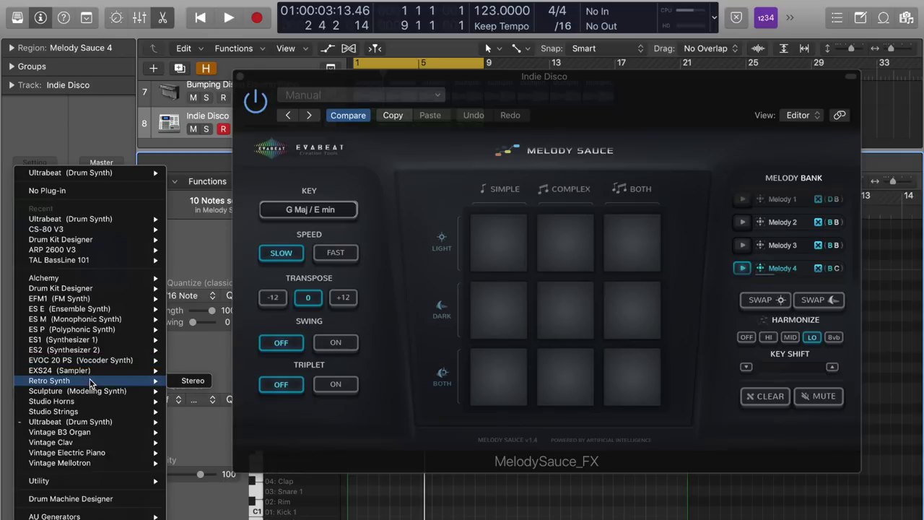
- Load Studio Horns in stereo as the track's instrument, with Melody Sauce brought back in front
mouse_move(85, 403)
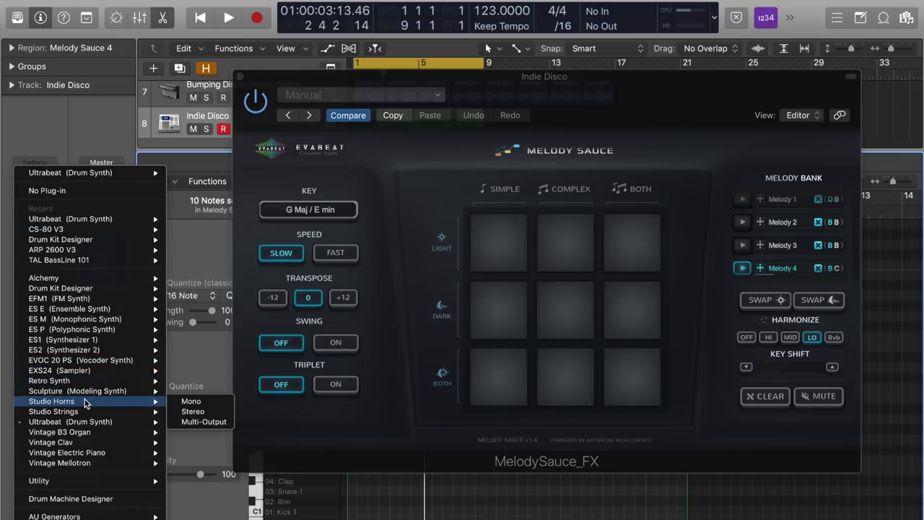
left_click(193, 411)
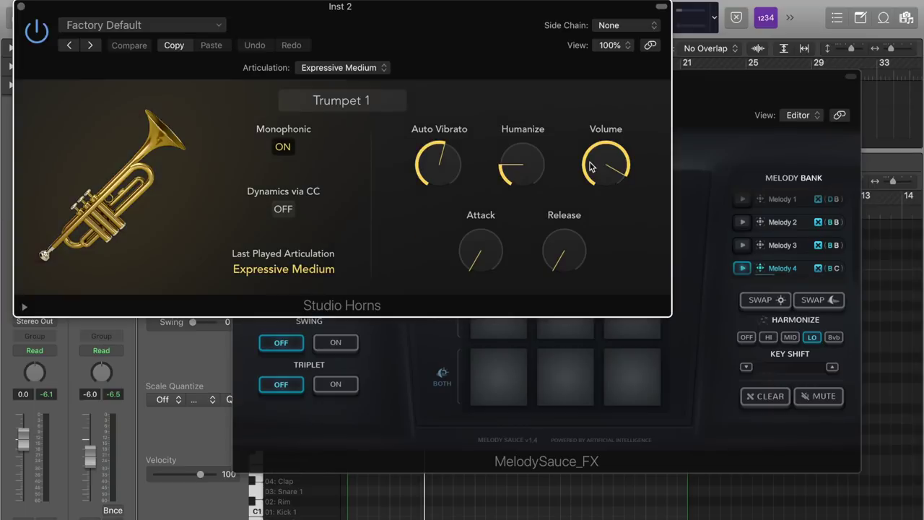
left_click_drag(726, 131, 748, 159)
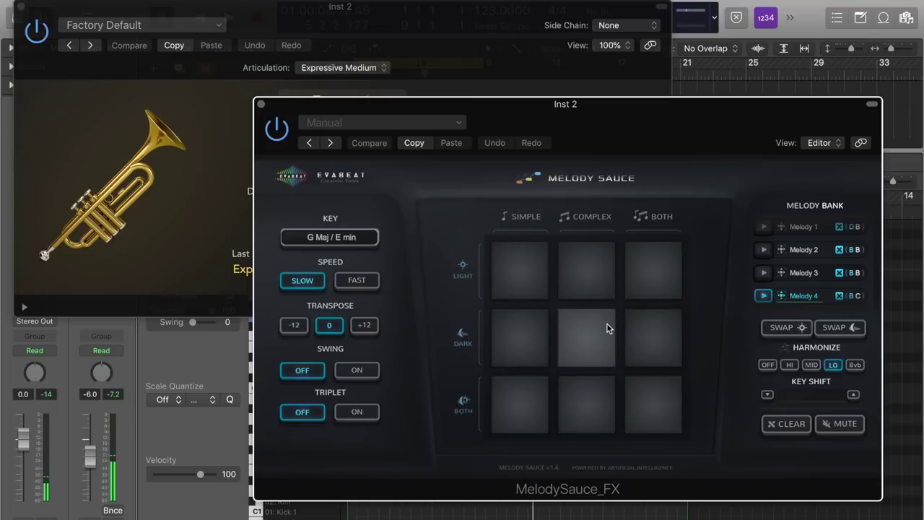
- Generate Melody 5 from a BOTH/LIGHT pad and complex Melody 6, then close Studio Horns
left_click(652, 273)
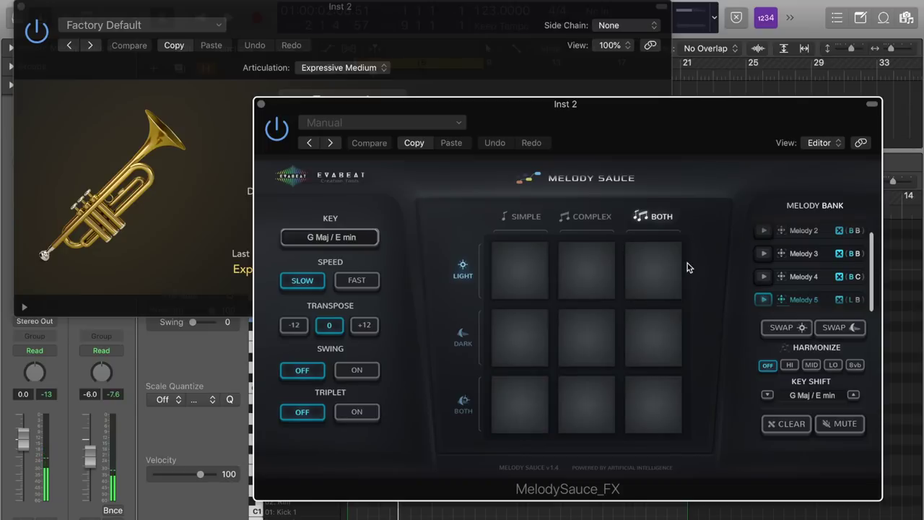
left_click(585, 395)
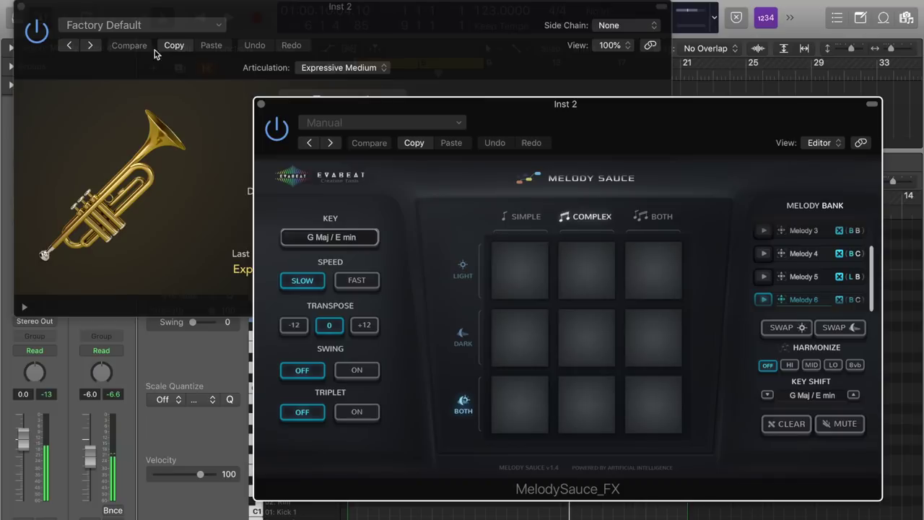
left_click(22, 8)
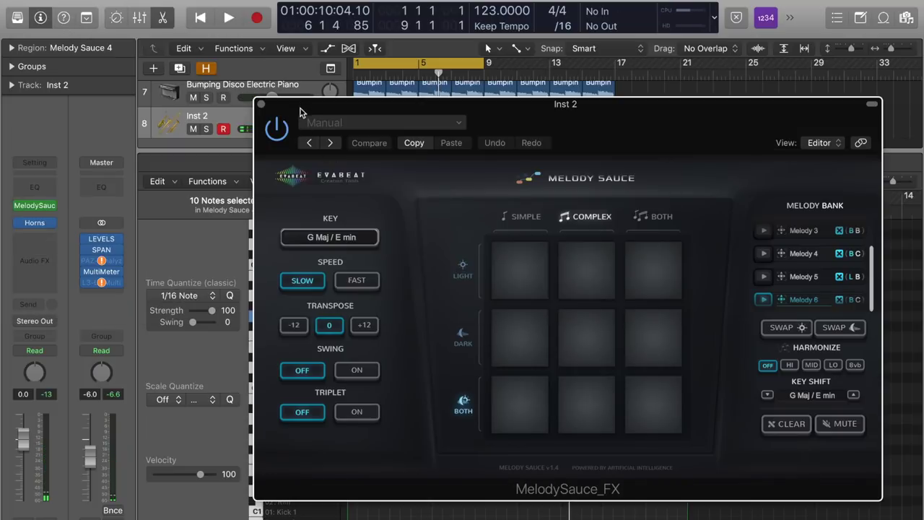
left_click_drag(301, 112, 165, 341)
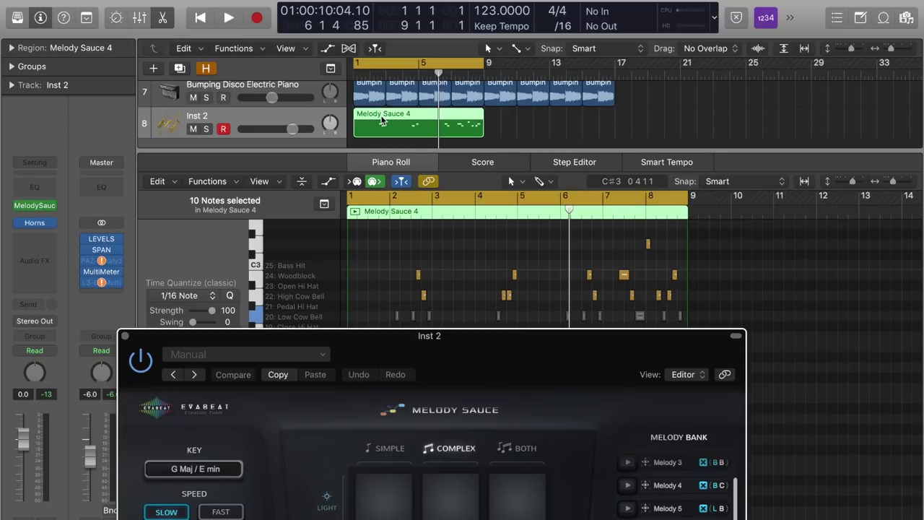
- Delete the Melody Sauce 4 region and drag Melody 6 onto Inst 2, declining tempo import
left_click(381, 121)
key("Delete")
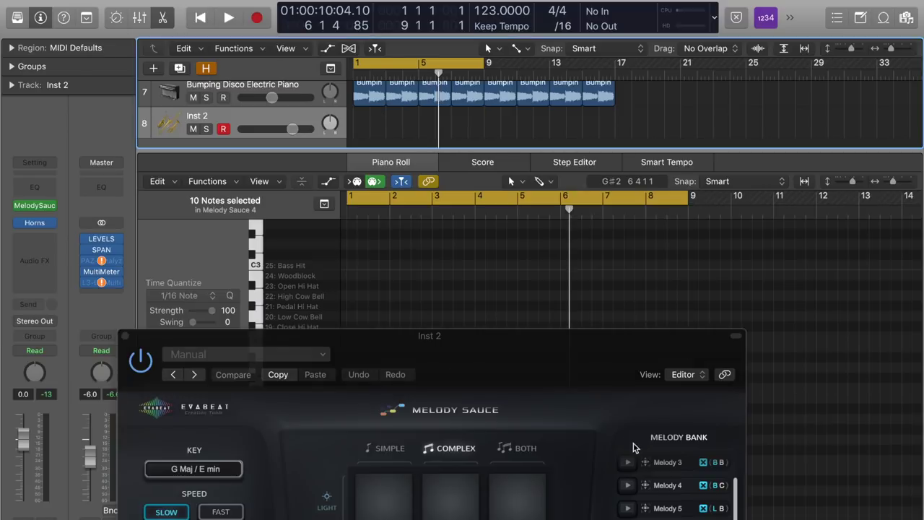
key("space")
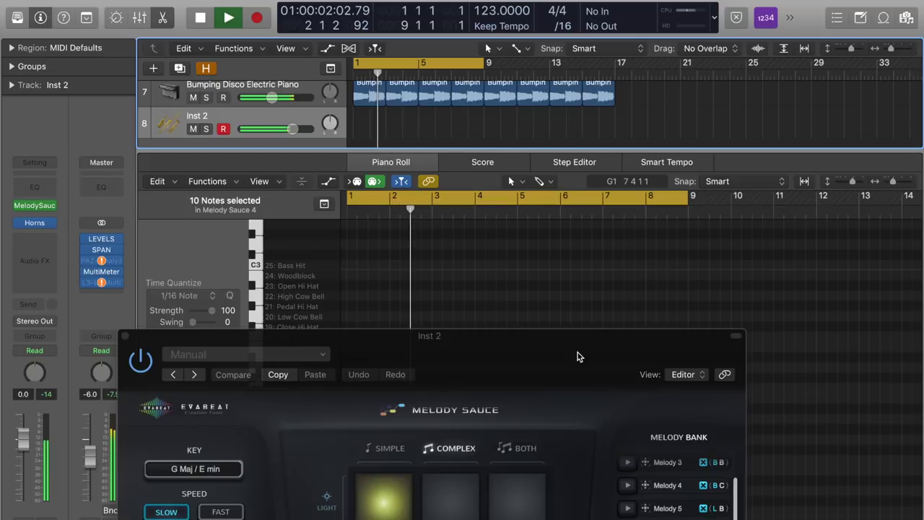
left_click_drag(577, 353, 578, 298)
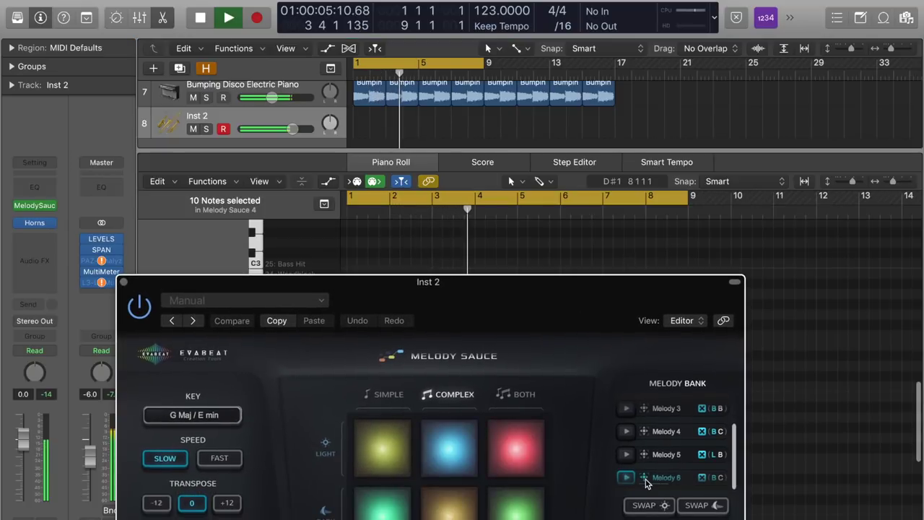
left_click_drag(646, 483, 355, 122)
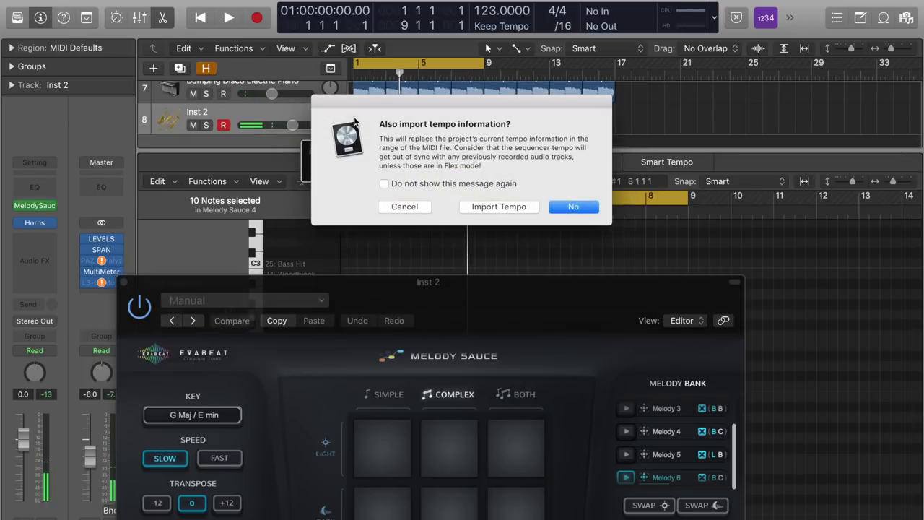
left_click(572, 207)
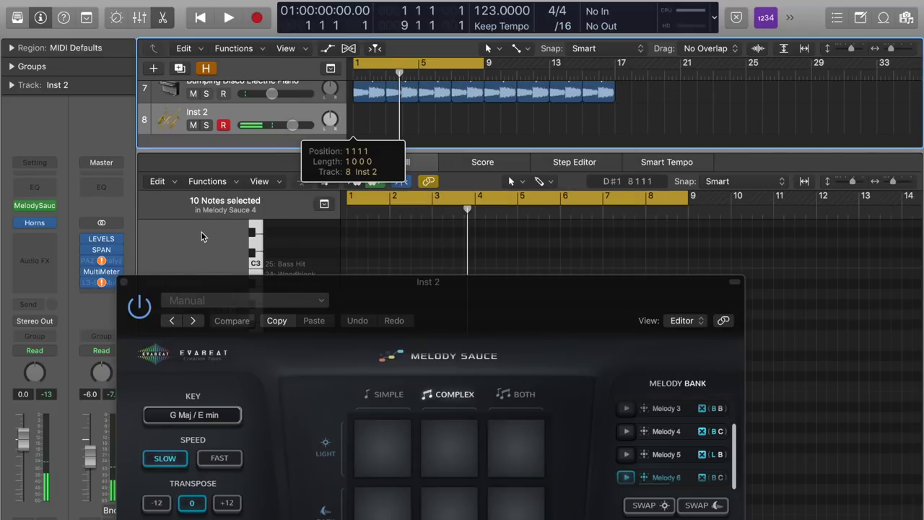
left_click_drag(382, 315, 345, 95)
- Play the new Melody Sauce 6 pattern from the start in the piano roll
left_click(85, 60)
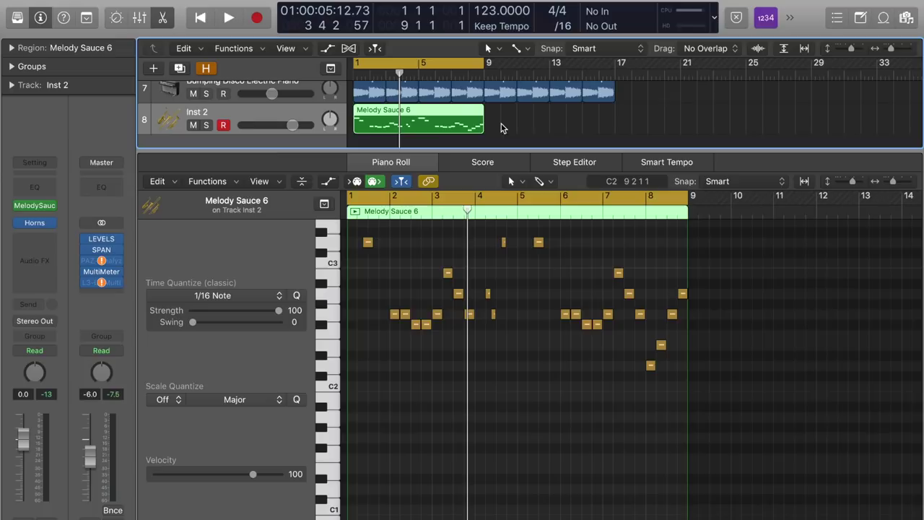
scroll(444, 261, "up", 5)
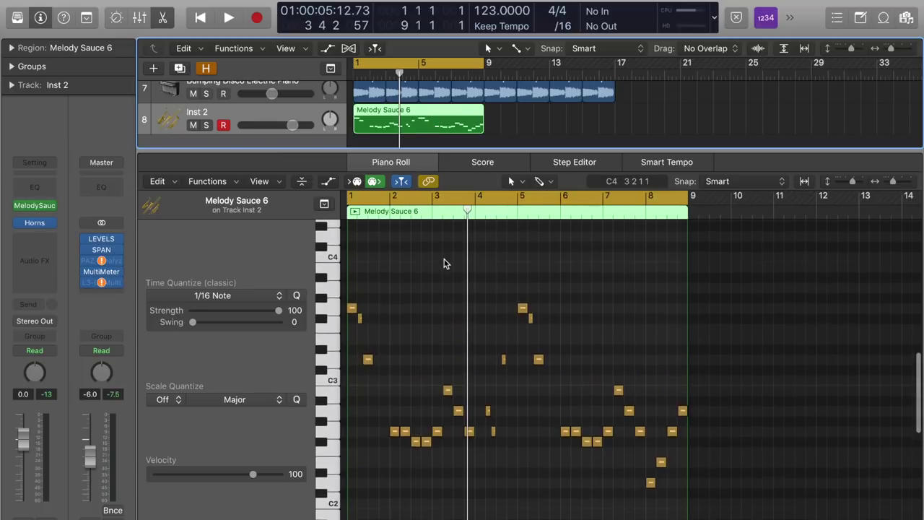
key("Return")
key("space")
key("space")
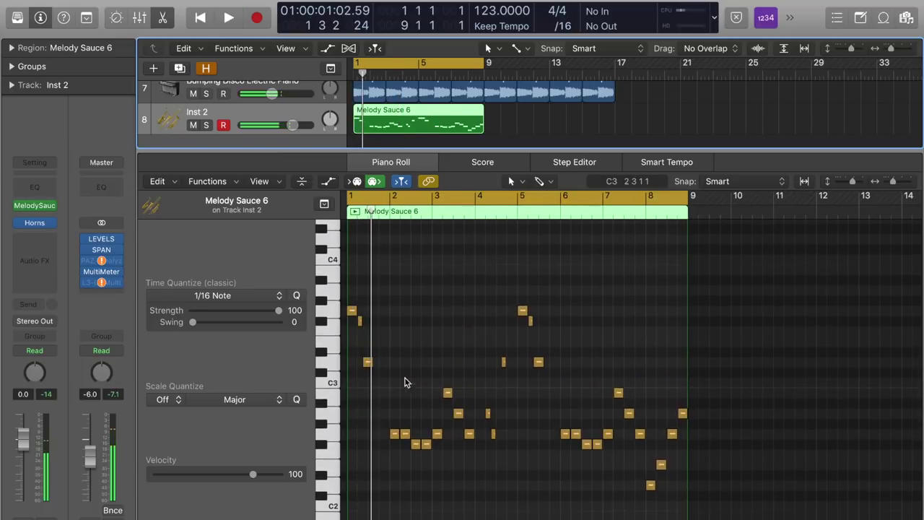
left_click(382, 372)
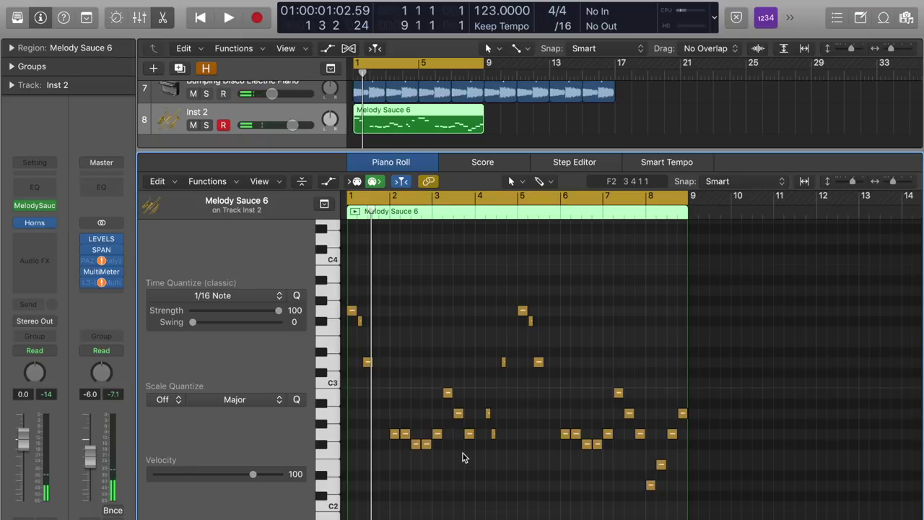
left_click_drag(386, 357, 493, 500)
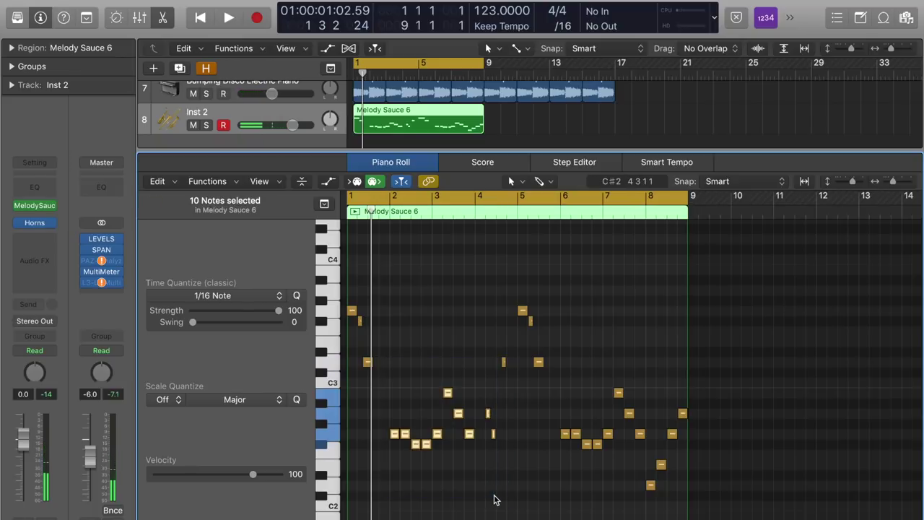
- Transpose all notes down an octave and mute ten notes in the first half's lower phrase
key("super+a")
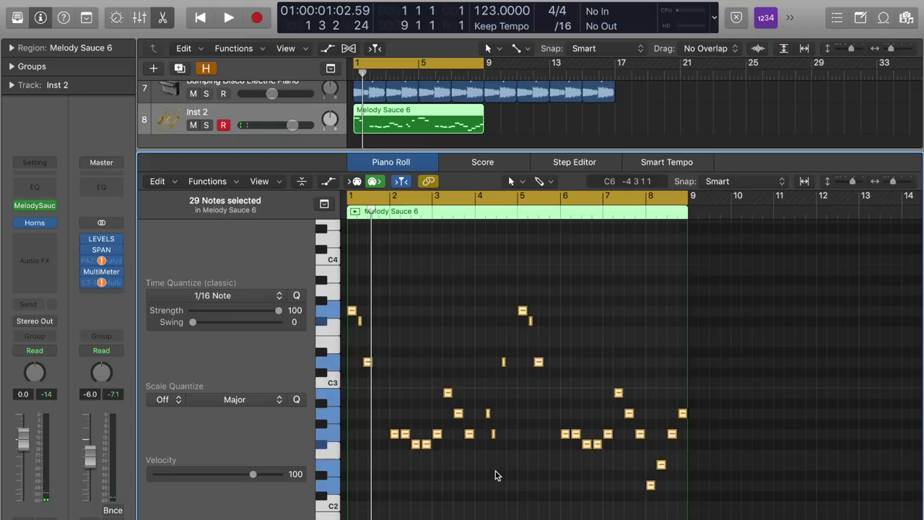
key("alt+shift+Down")
scroll(495, 475, "down", 5)
left_click(363, 409)
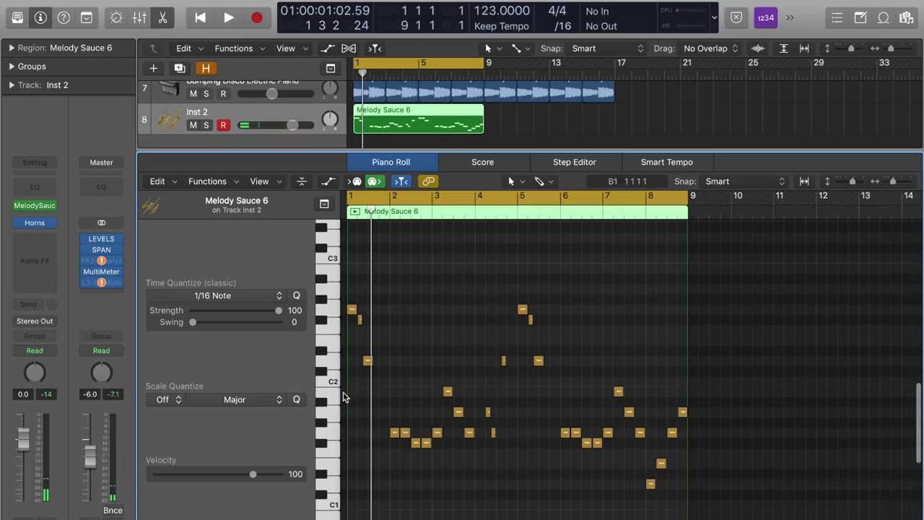
left_click(332, 395)
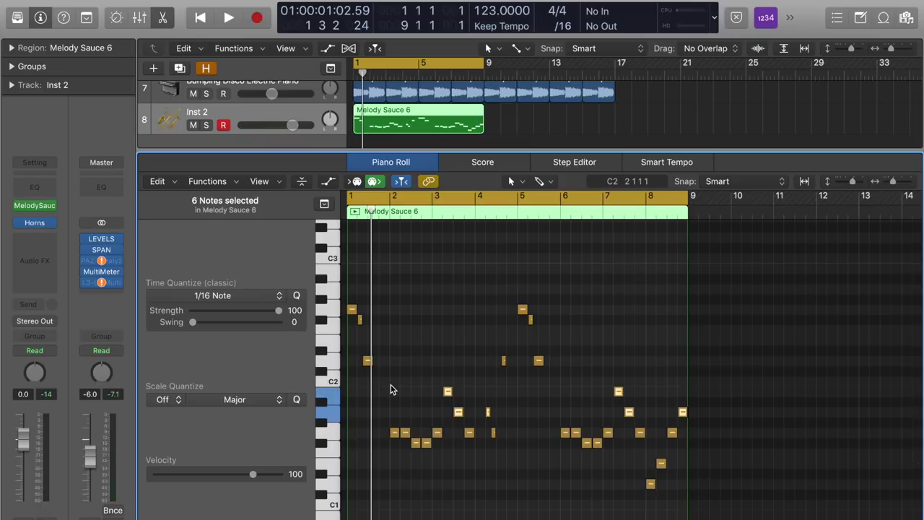
left_click_drag(386, 376, 509, 457)
key("space")
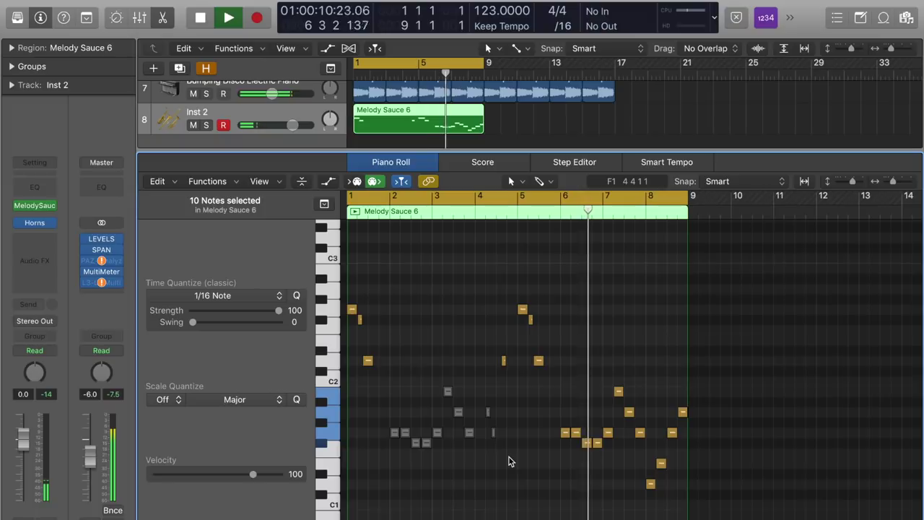
key("space")
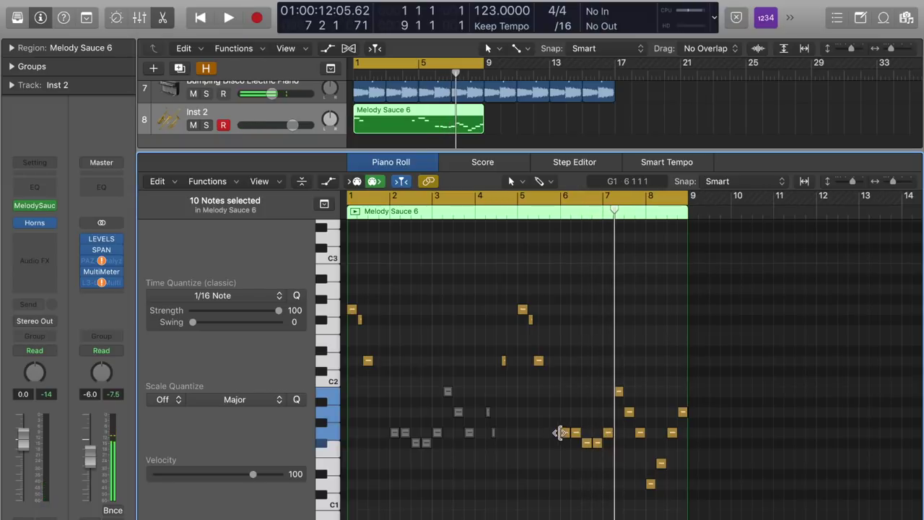
- Transpose all notes back up an octave and play the thinned pattern from the start
key("super+a")
key("alt+shift+Up")
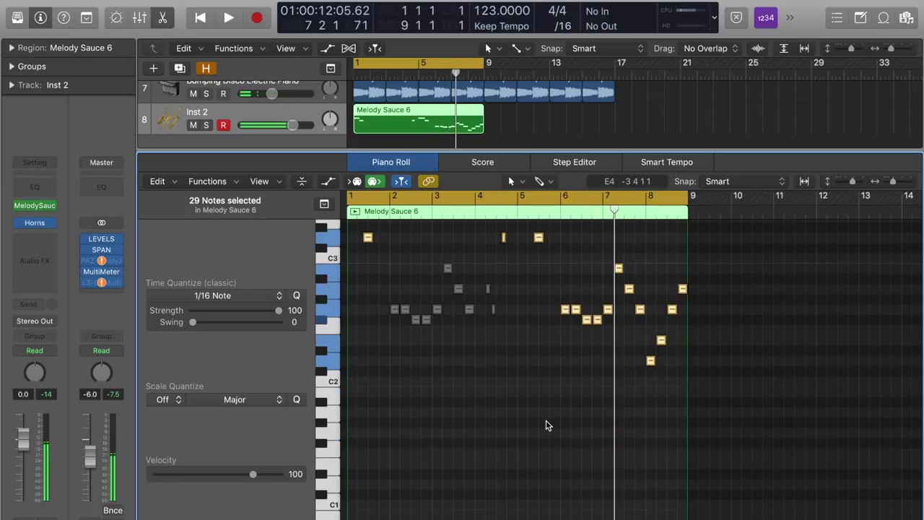
key("space")
scroll(547, 426, "up", 3)
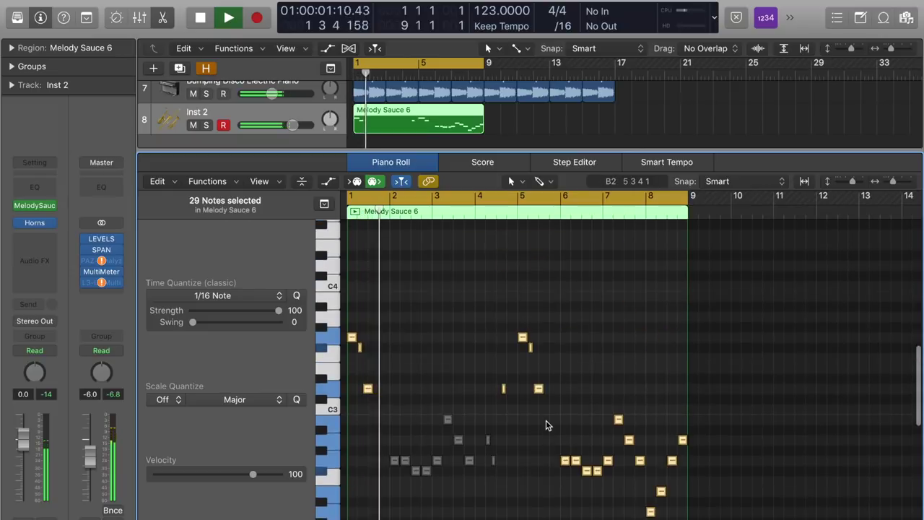
key("space")
left_click_drag(417, 445, 401, 462)
key("space")
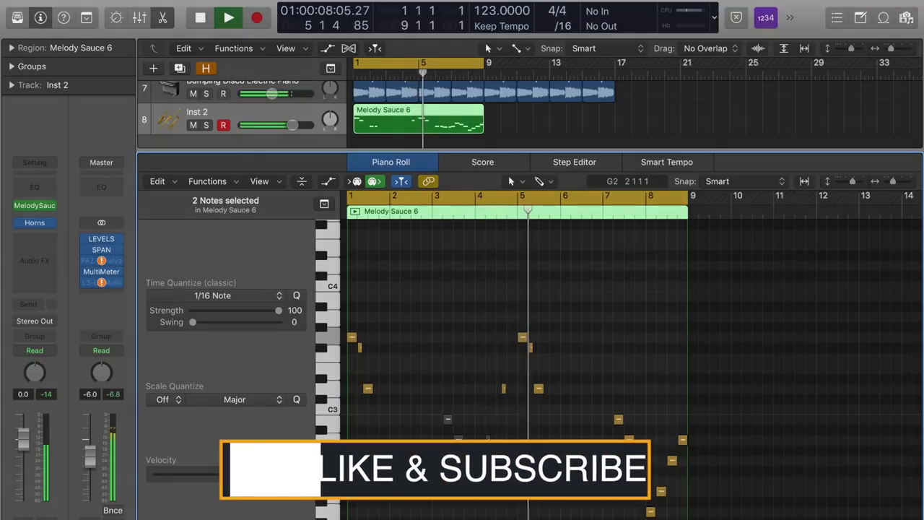
- Unmute three grey muted notes with Ctrl-M and replay the pattern from the start
key("space")
left_click_drag(433, 403, 475, 455)
left_click_drag(474, 405, 453, 469)
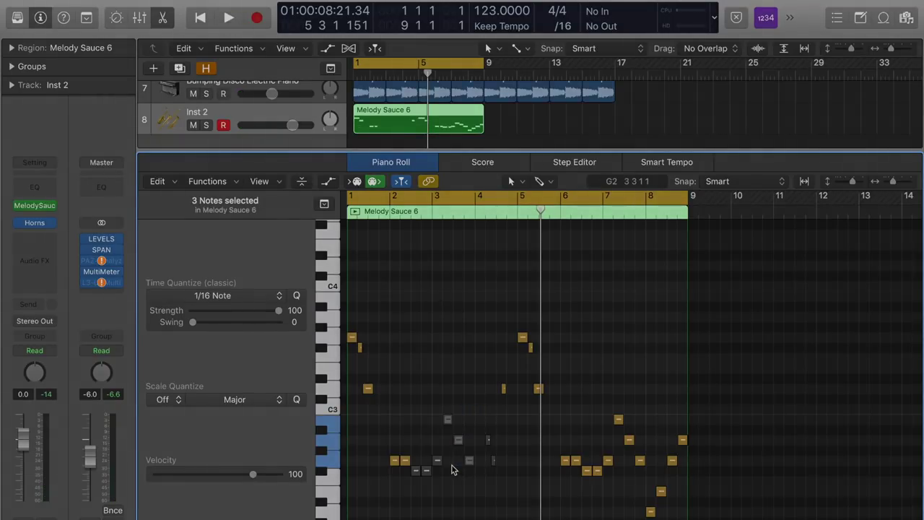
key("ctrl+m")
key("Return")
key("space")
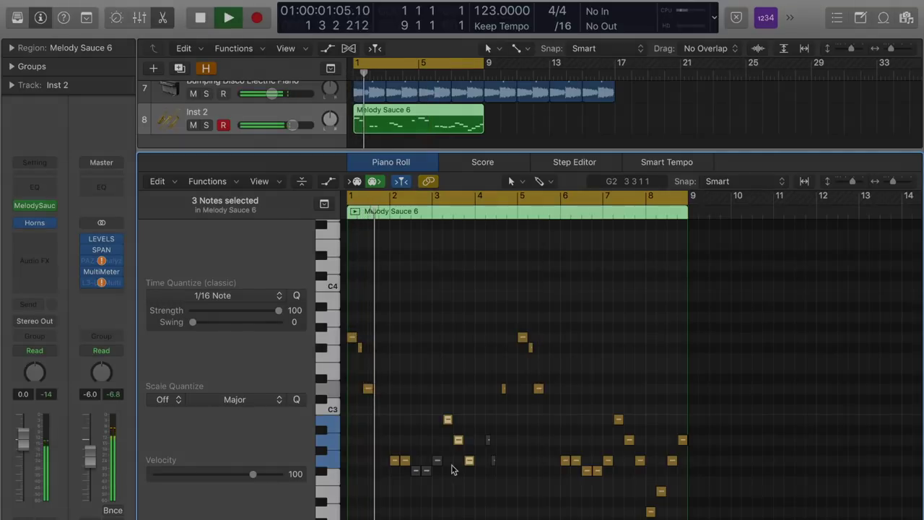